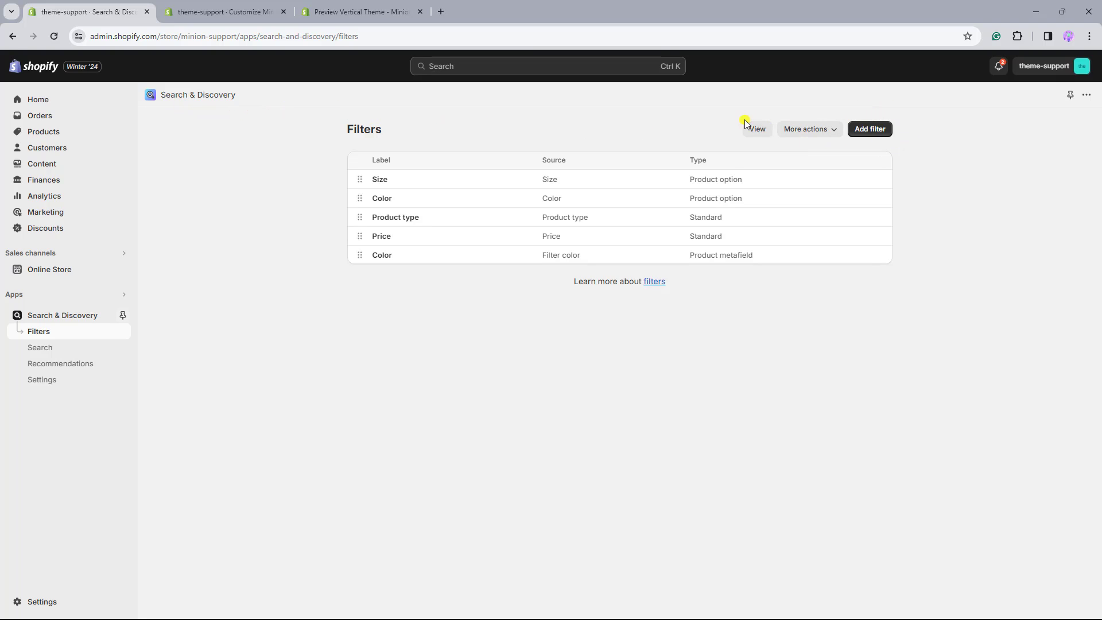
# Step: Remove the product-option Color filter and place the metafield Color filter directly below Size, saving the new order
pyautogui.click(462, 198)
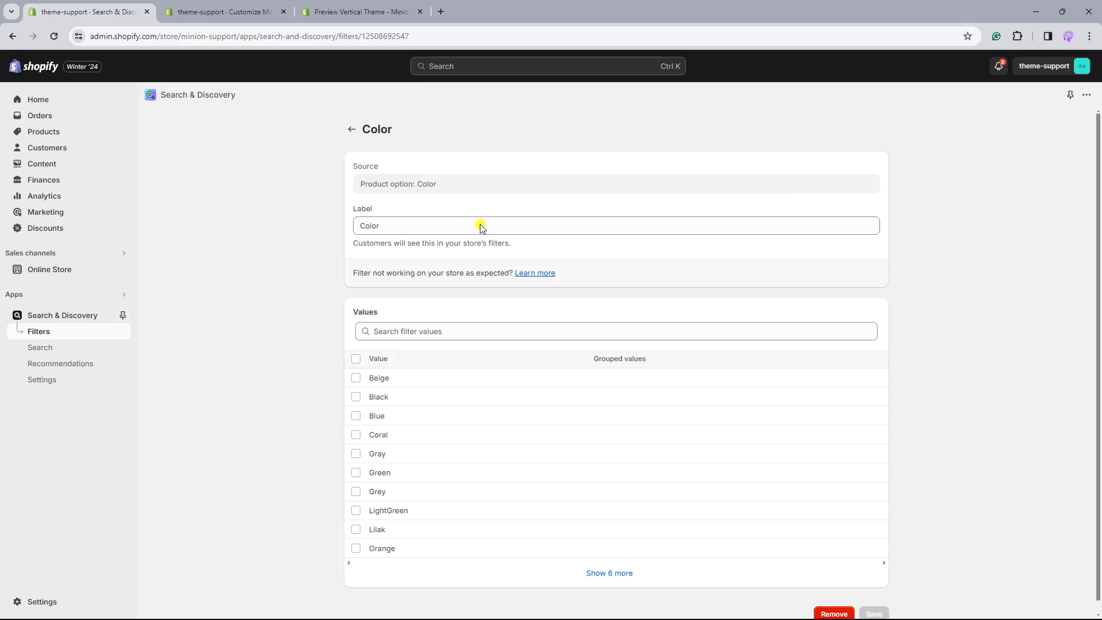
pyautogui.scroll(-1, 746, 574)
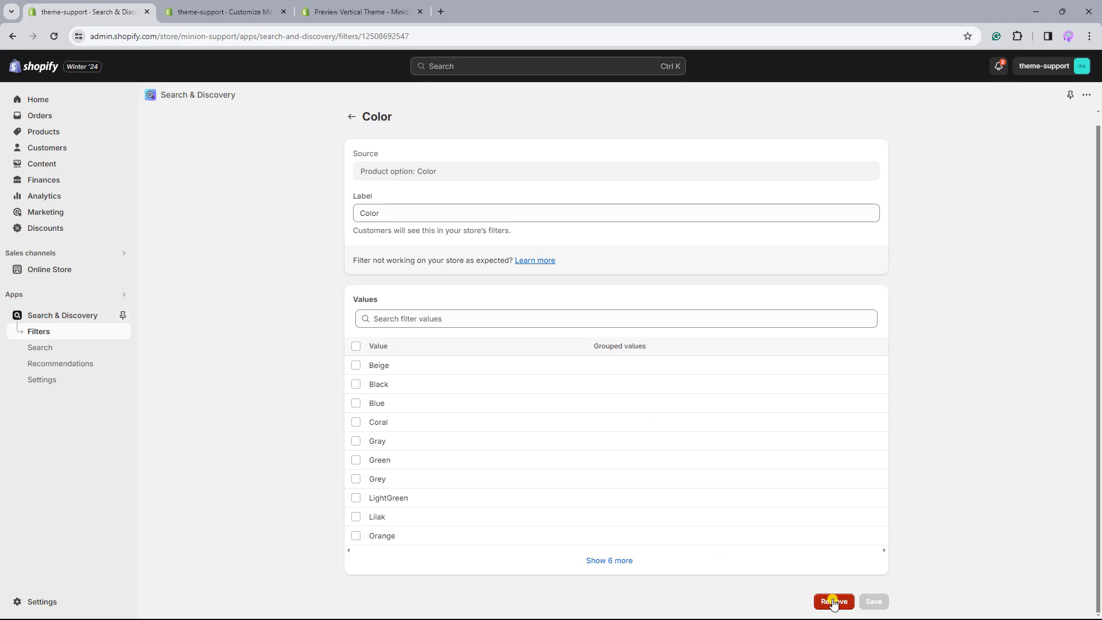
pyautogui.click(834, 601)
pyautogui.click(696, 365)
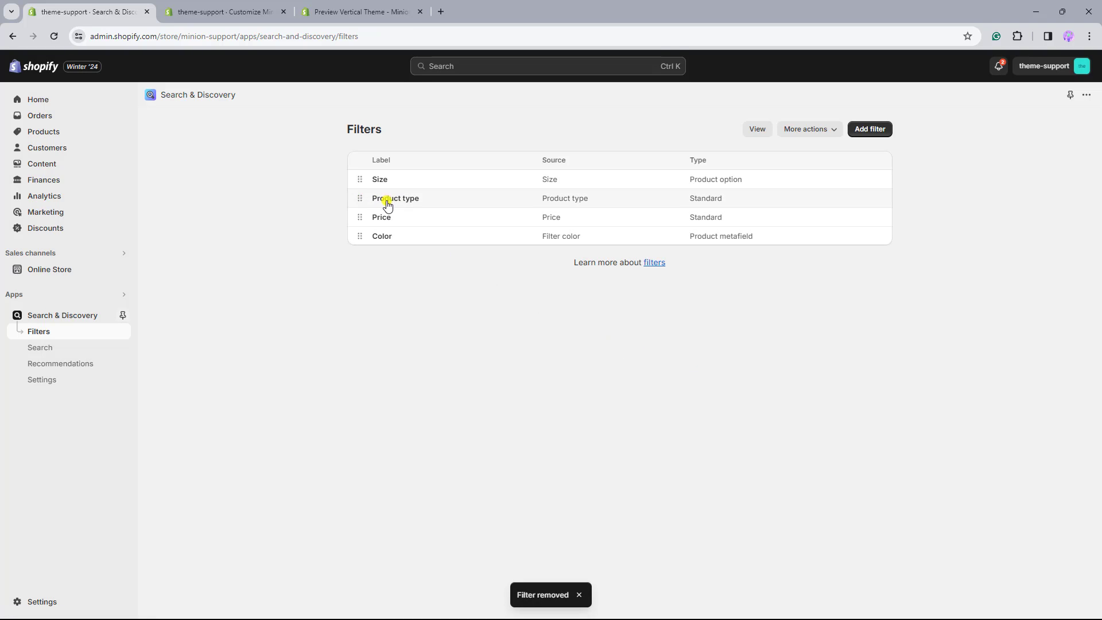
pyautogui.moveTo(360, 236); pyautogui.dragTo(368, 198)
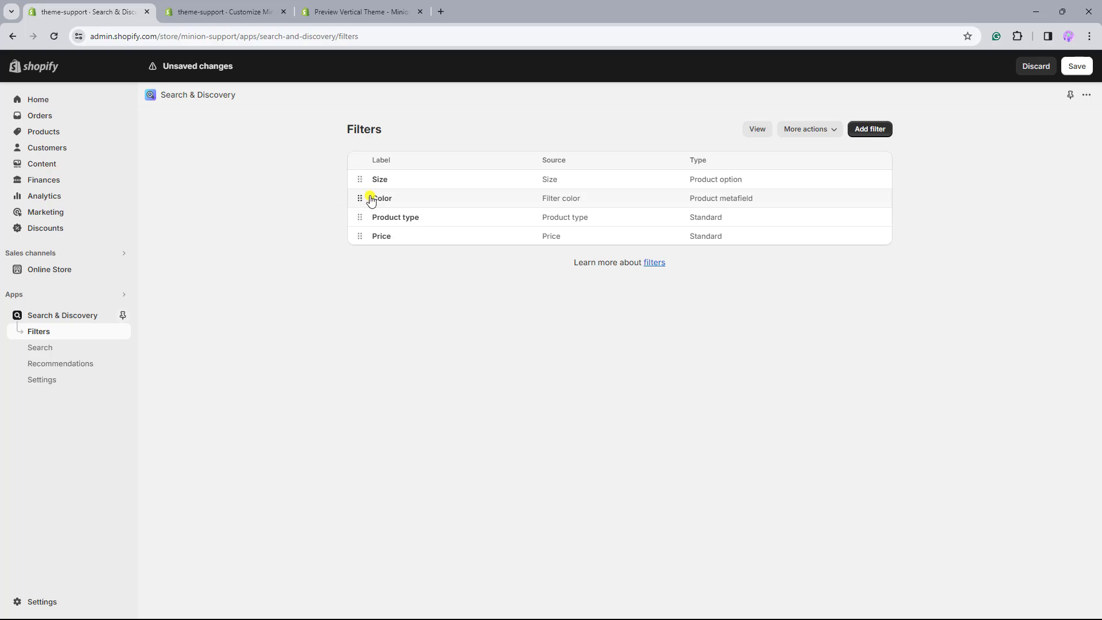
pyautogui.click(1075, 66)
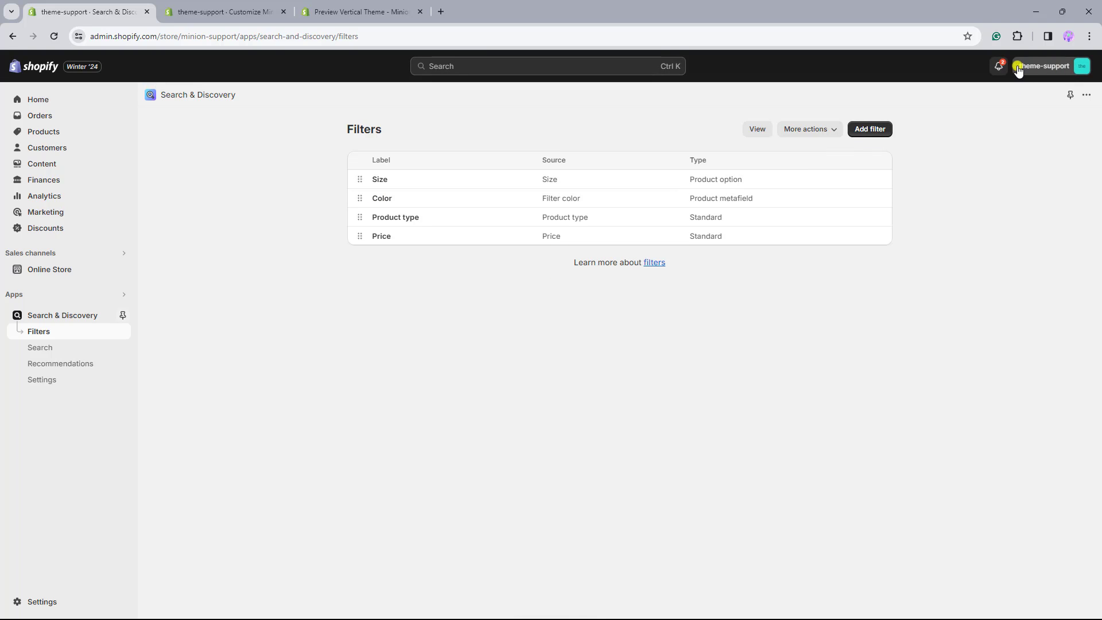
# Step: Switch to the theme editor and view the Filtering options of the Product grid section in the Default collection template
pyautogui.click(266, 17)
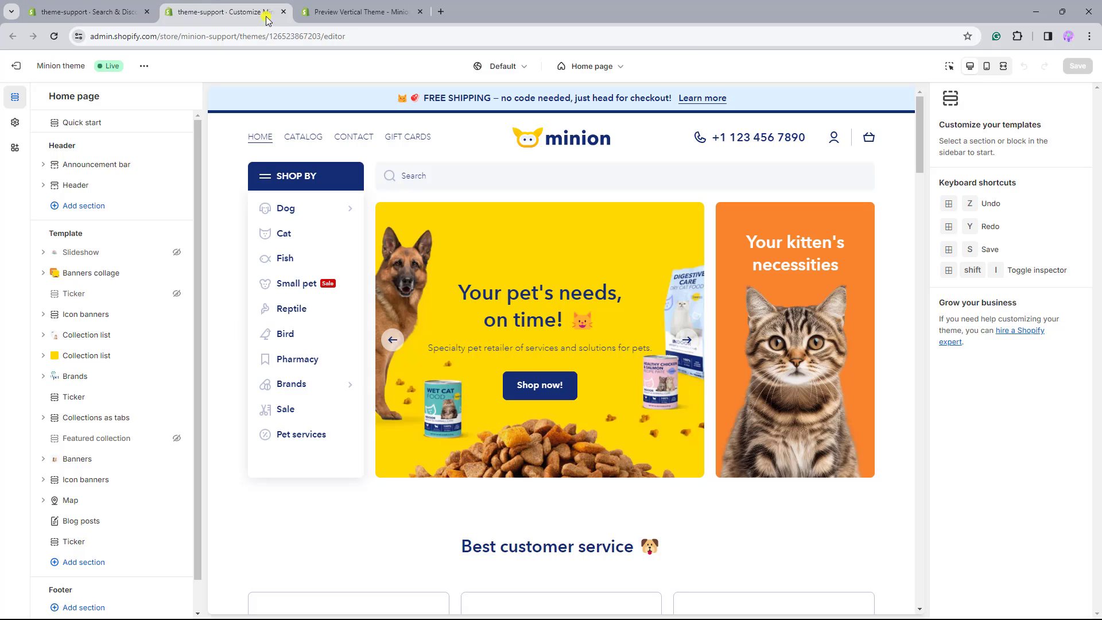
pyautogui.click(577, 66)
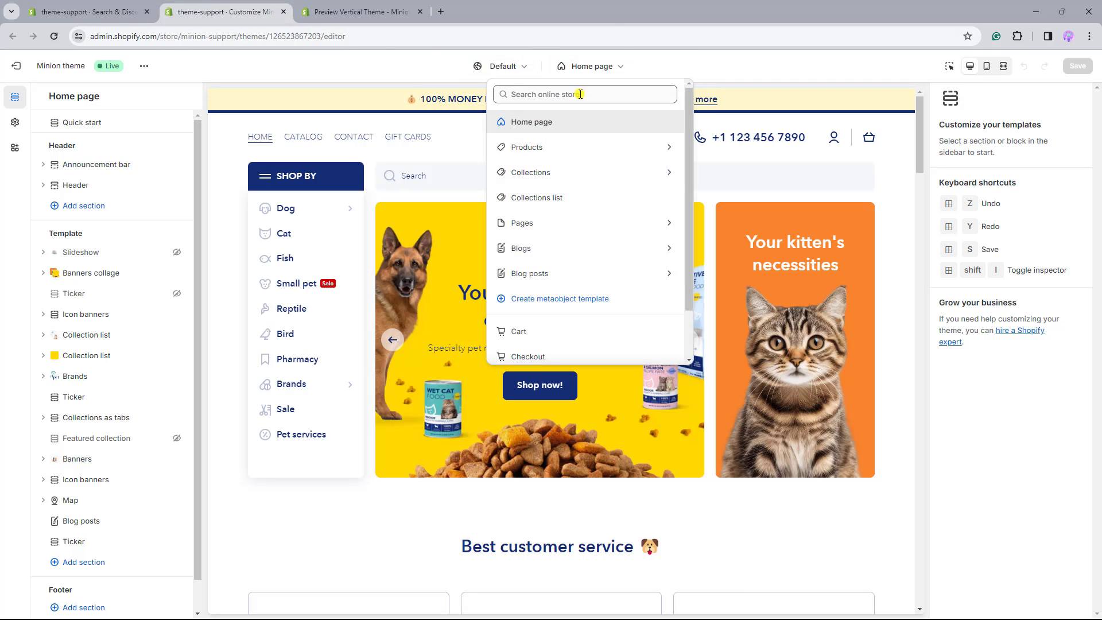
pyautogui.click(578, 168)
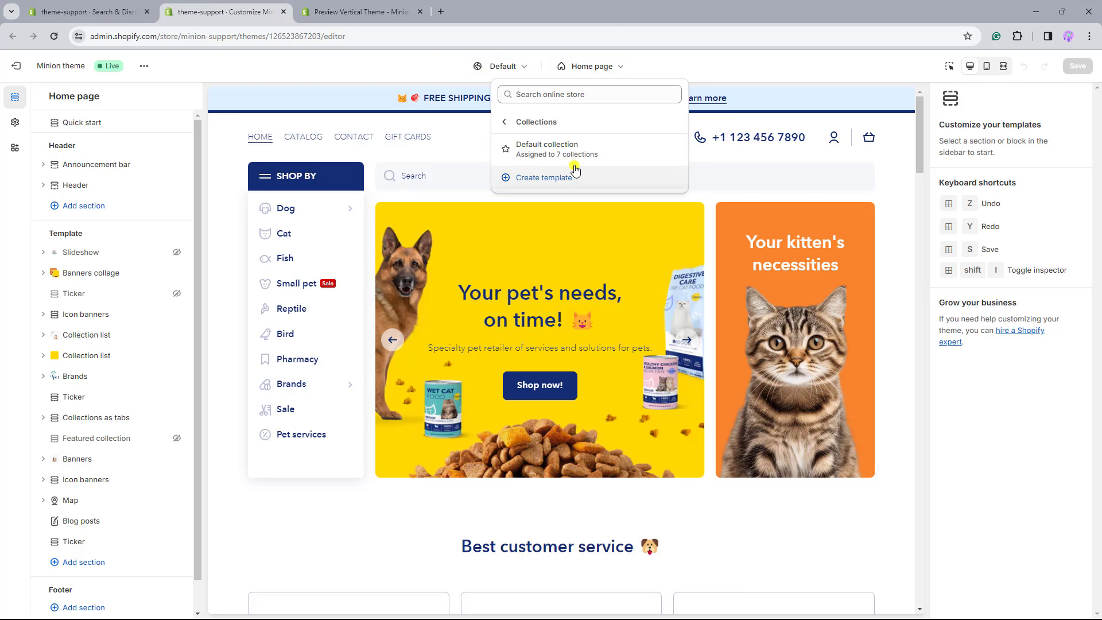
pyautogui.click(574, 148)
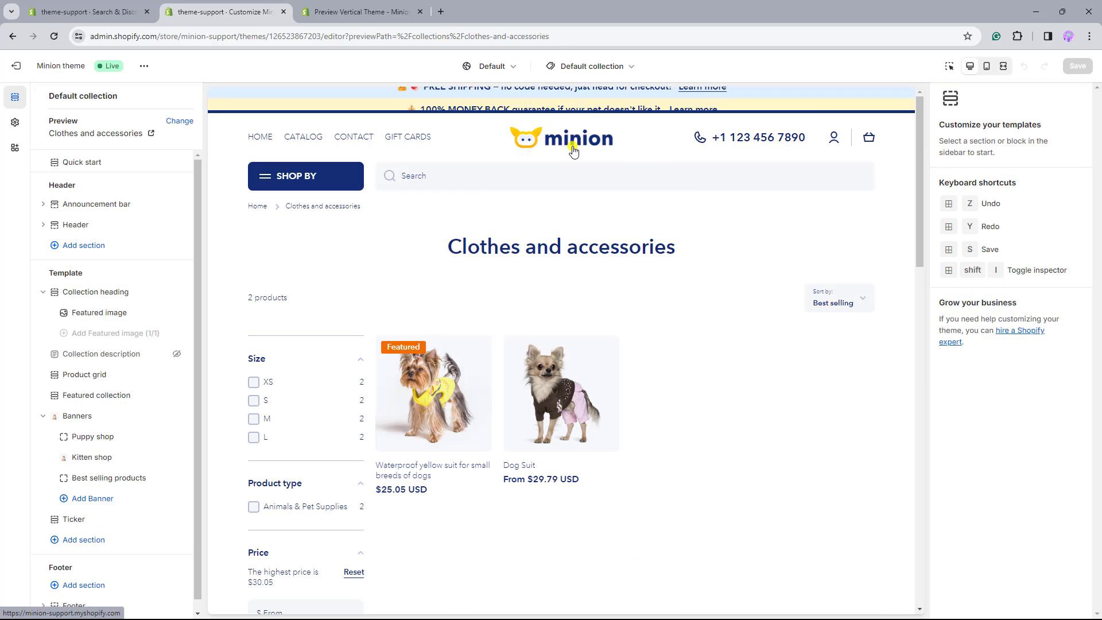
pyautogui.click(113, 376)
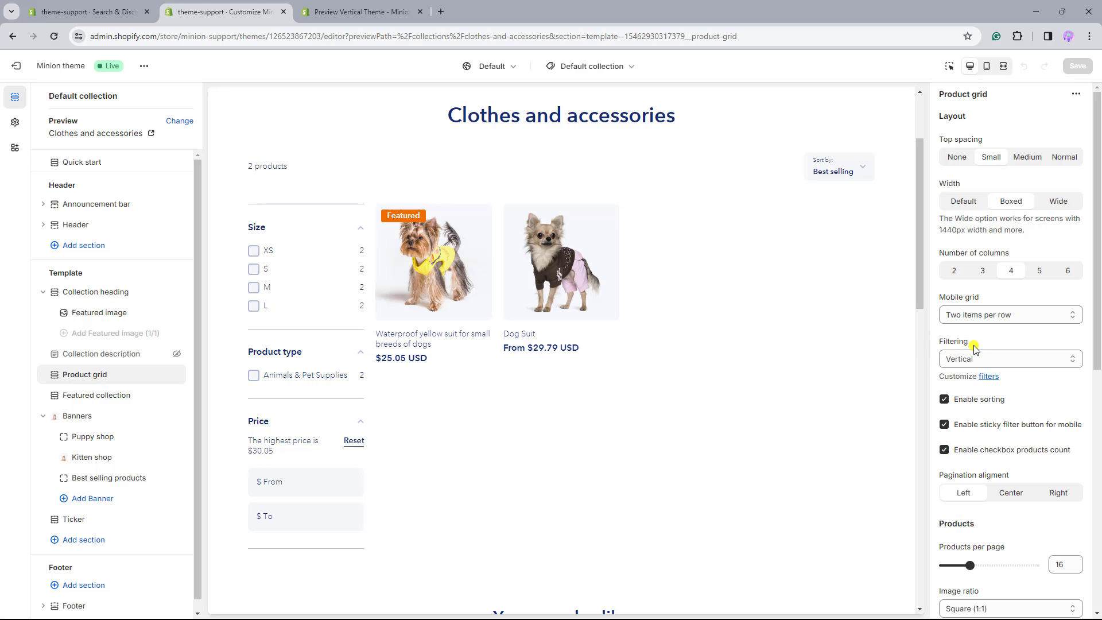
pyautogui.click(983, 360)
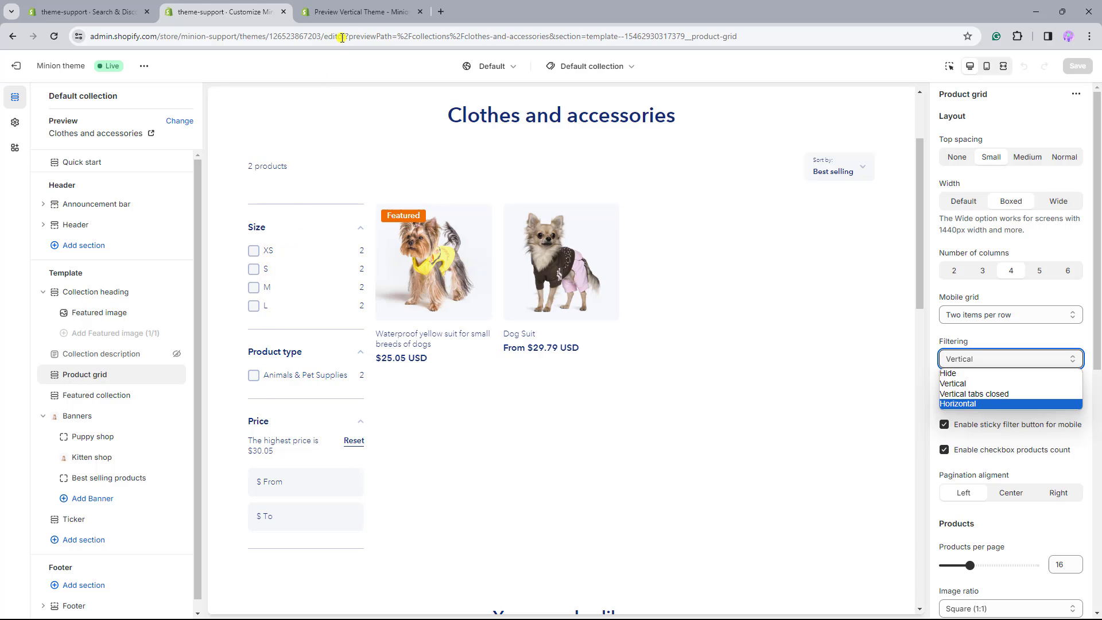
# Step: Switch to the Minion theme preview, choose the White style, and examine the filters on the Popular Right Now collection page
pyautogui.click(359, 11)
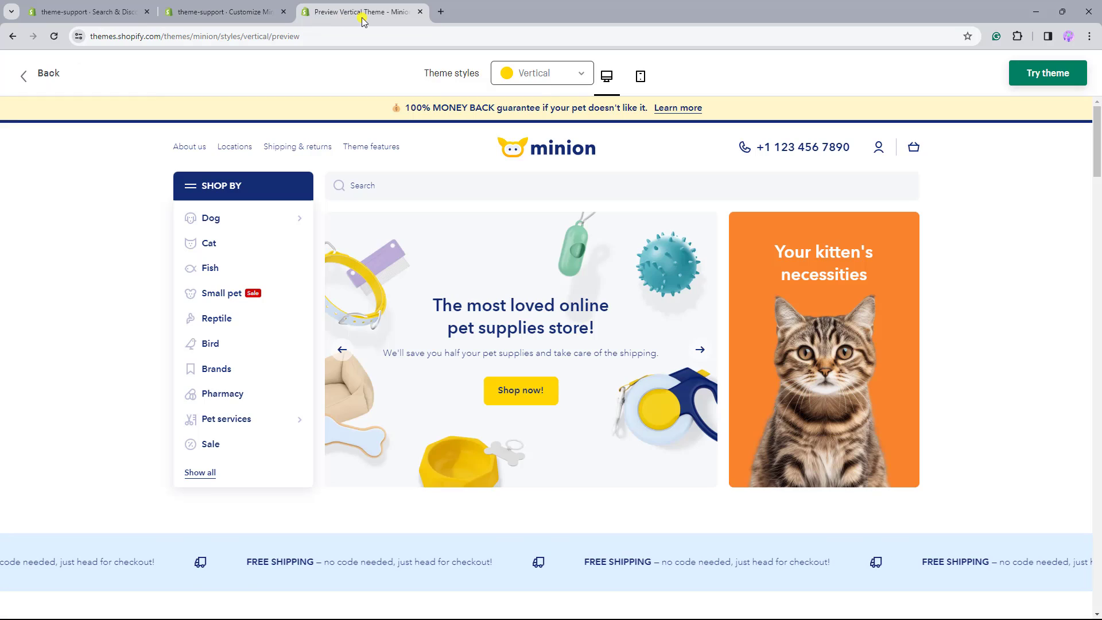
pyautogui.click(504, 74)
pyautogui.click(512, 182)
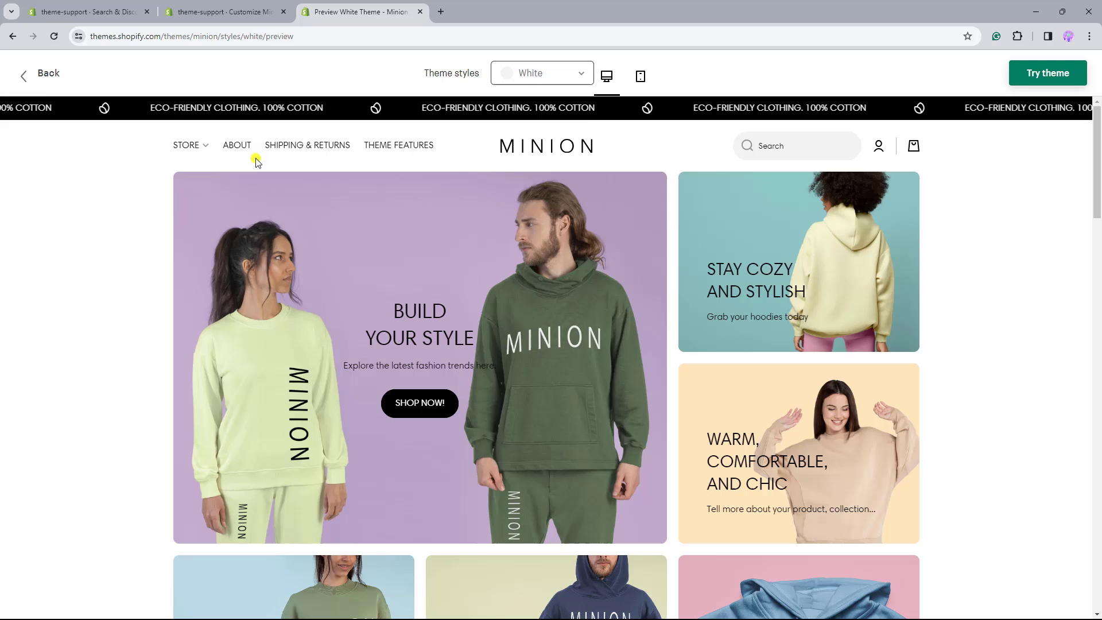
pyautogui.moveTo(192, 148)
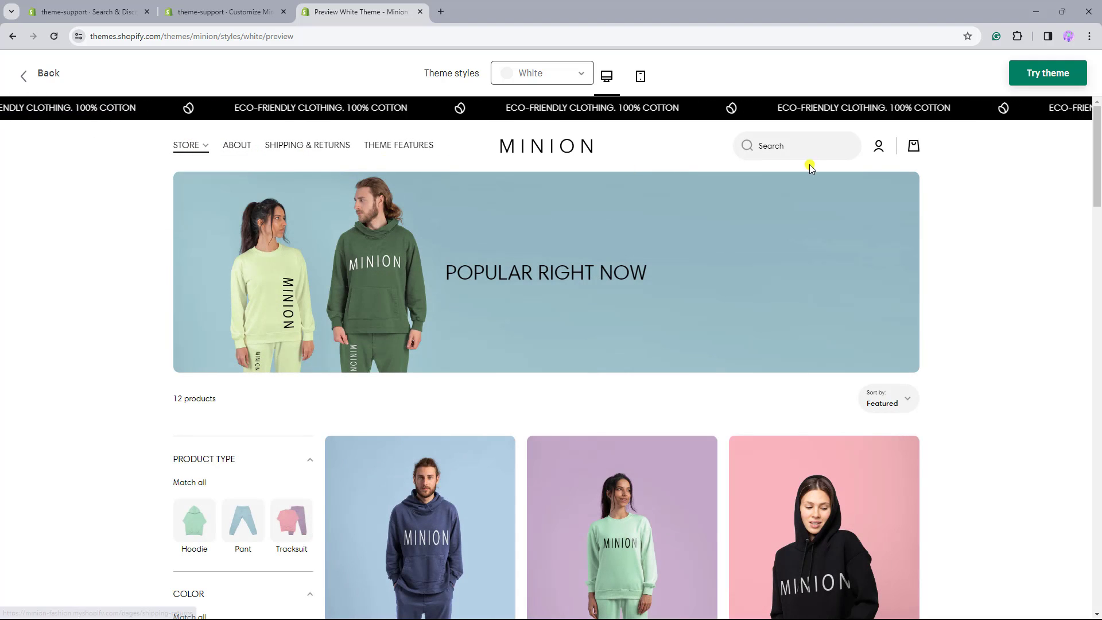
pyautogui.moveTo(1097, 183); pyautogui.dragTo(1097, 243)
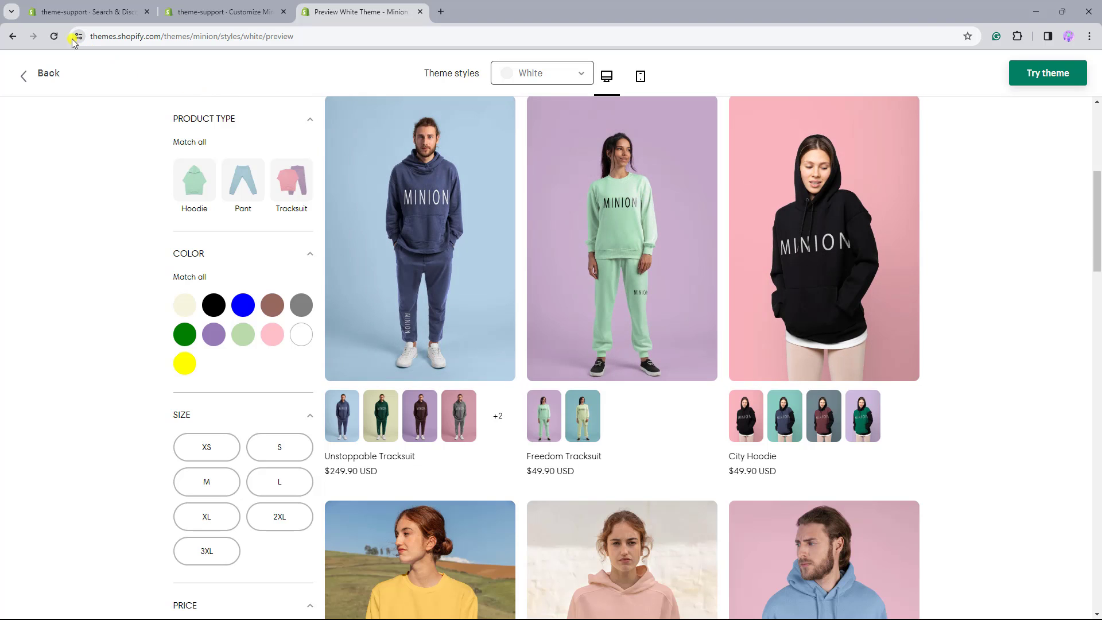
# Step: Return to the store admin and start a new metaobject definition named "Image for filter" in the custom data settings
pyautogui.click(63, 11)
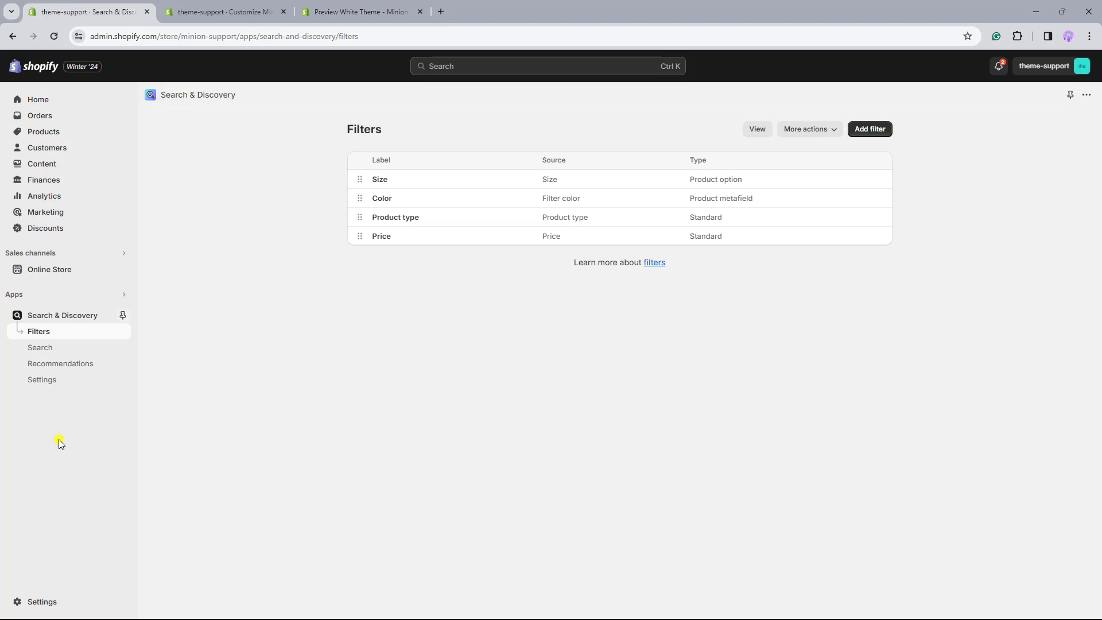
pyautogui.click(52, 604)
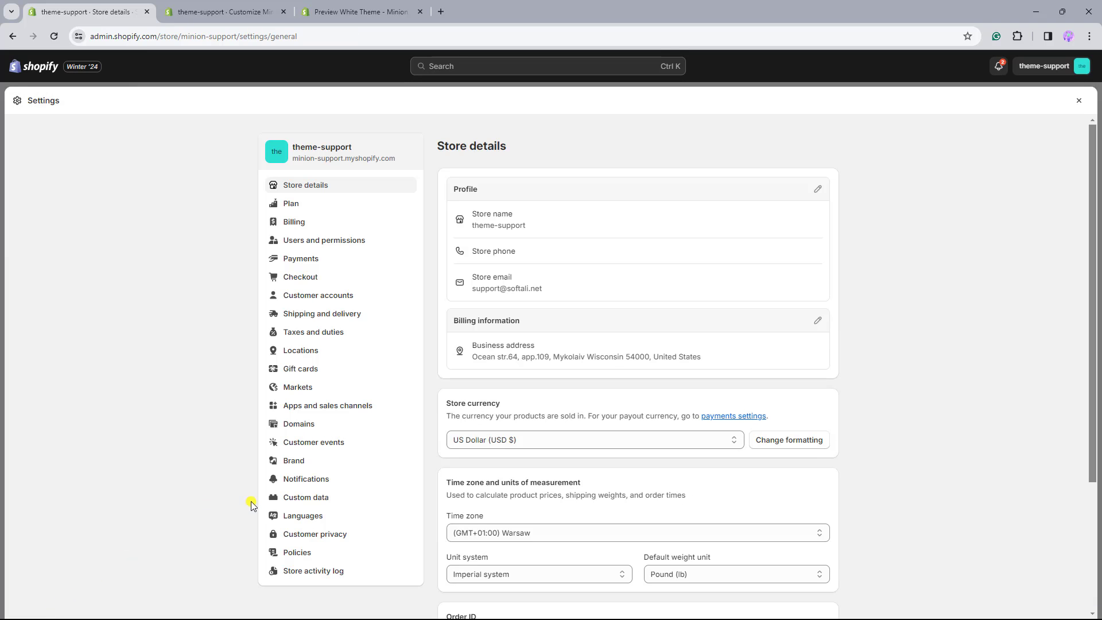
pyautogui.click(330, 506)
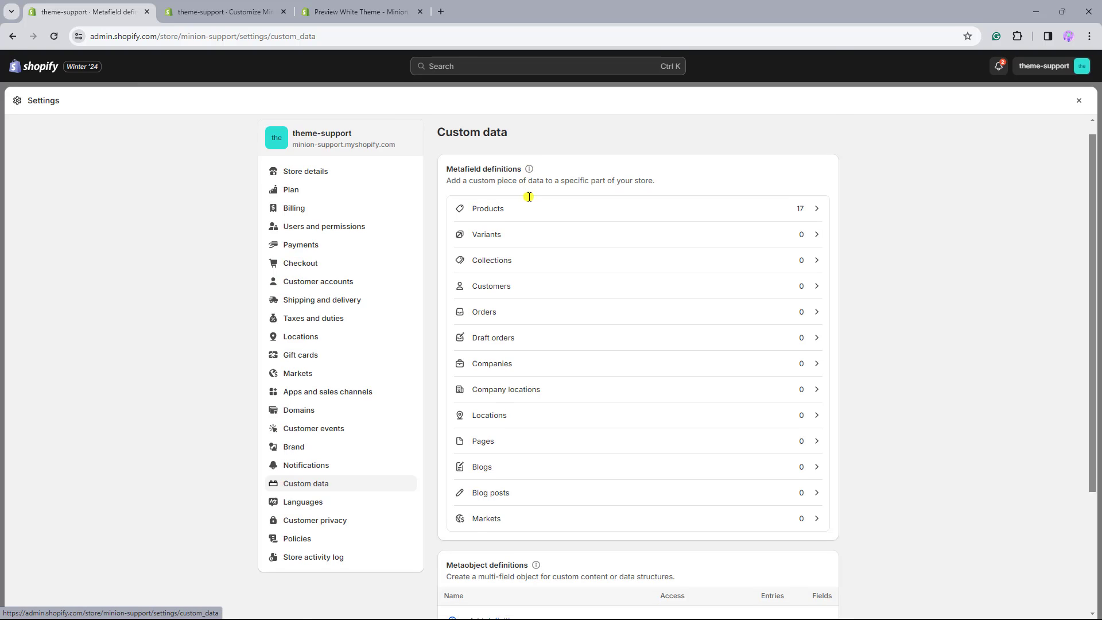
pyautogui.scroll(-3, 524, 198)
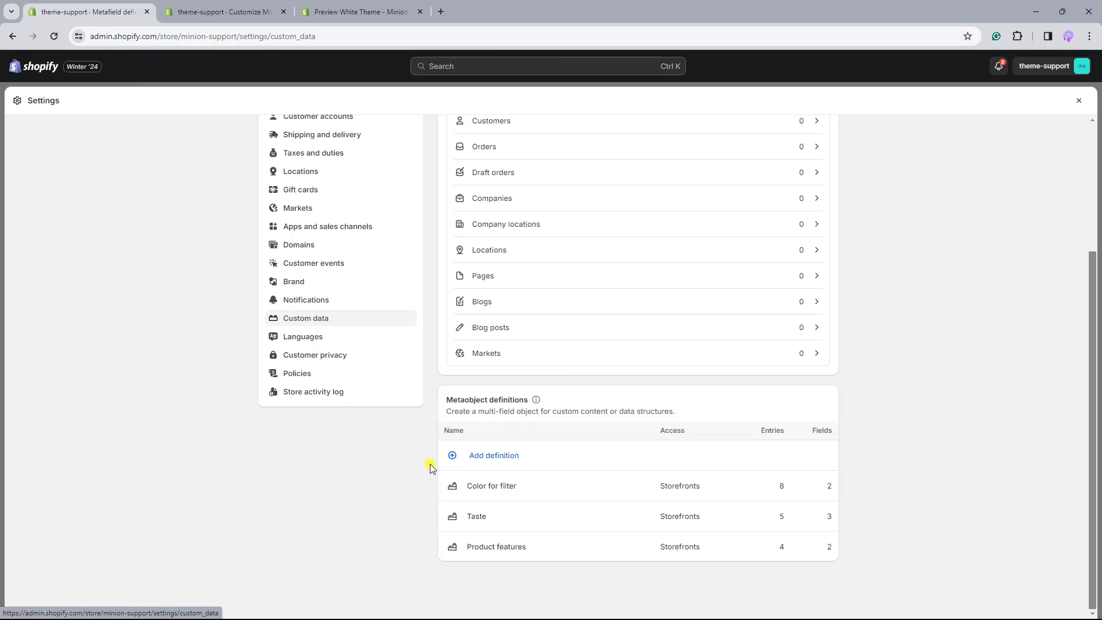
pyautogui.click(495, 456)
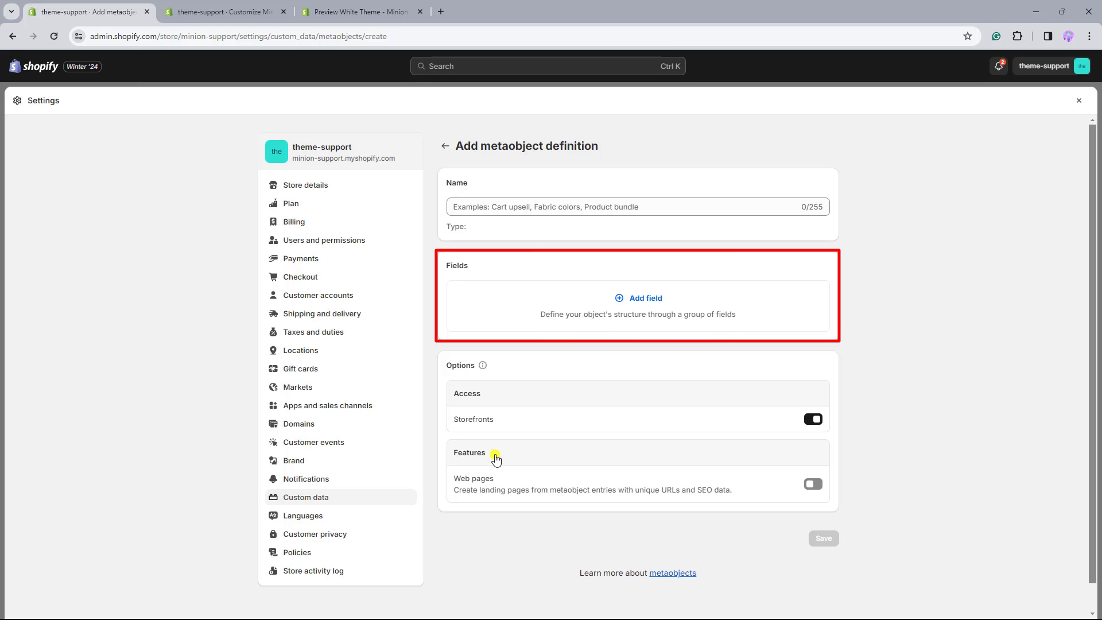
pyautogui.click(491, 206)
pyautogui.write('Image for filter')
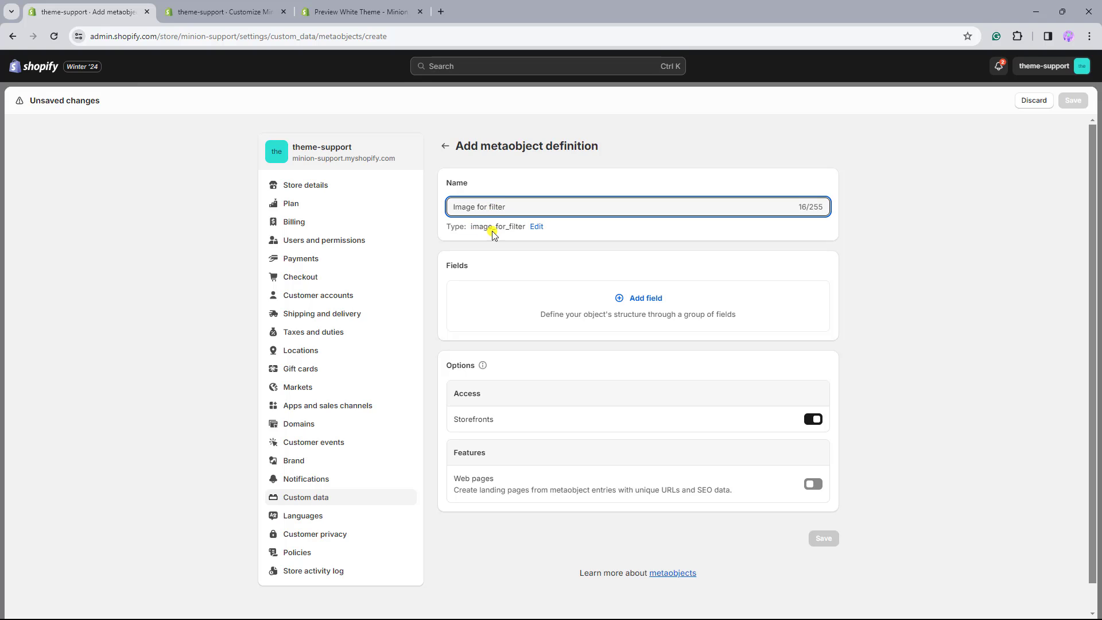
# Step: Add a single line text field named "Heading" to the metaobject definition
pyautogui.click(630, 298)
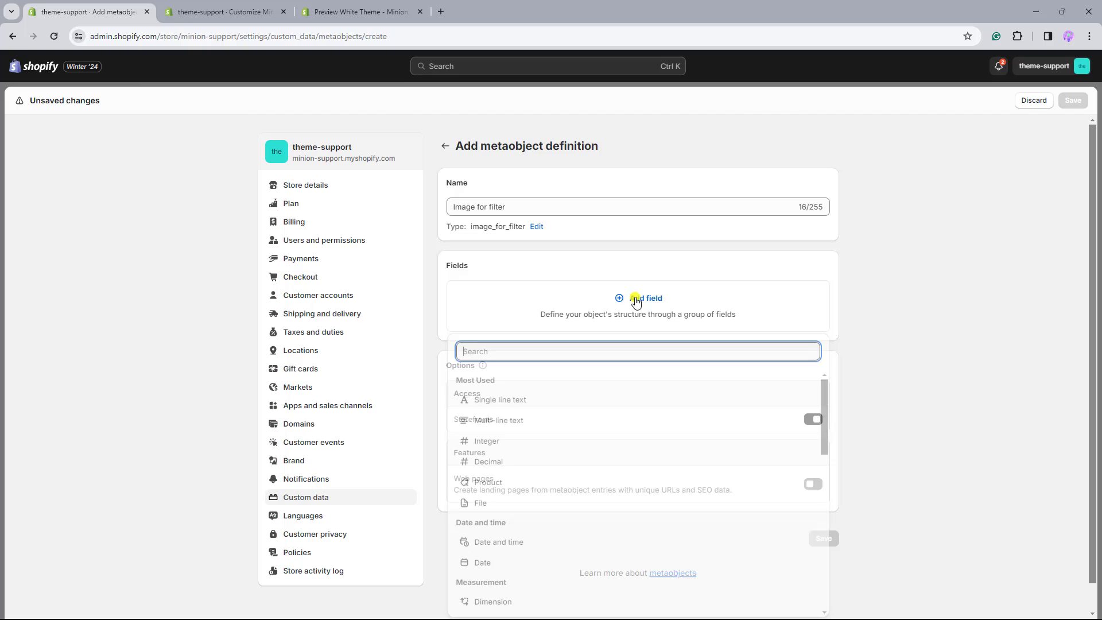
pyautogui.click(621, 402)
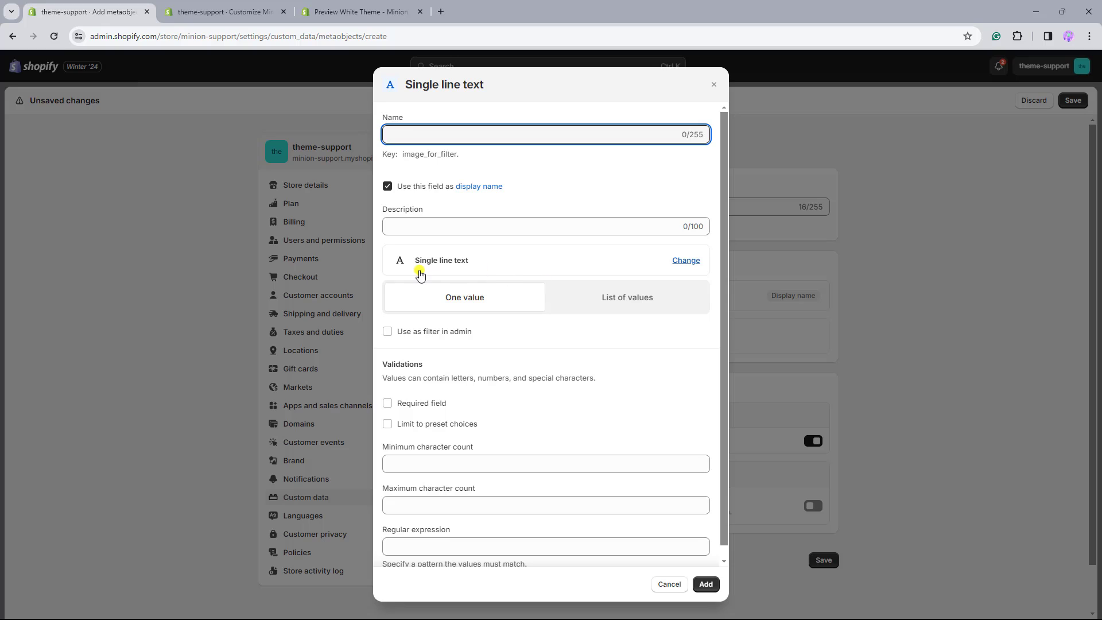
pyautogui.write('Heading')
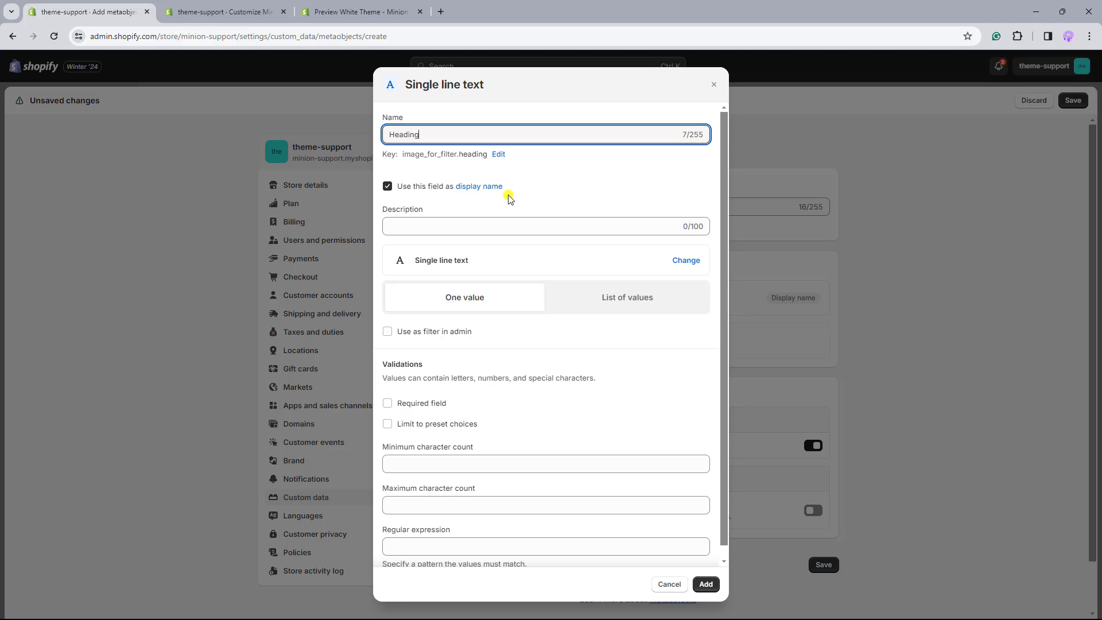
pyautogui.click(705, 583)
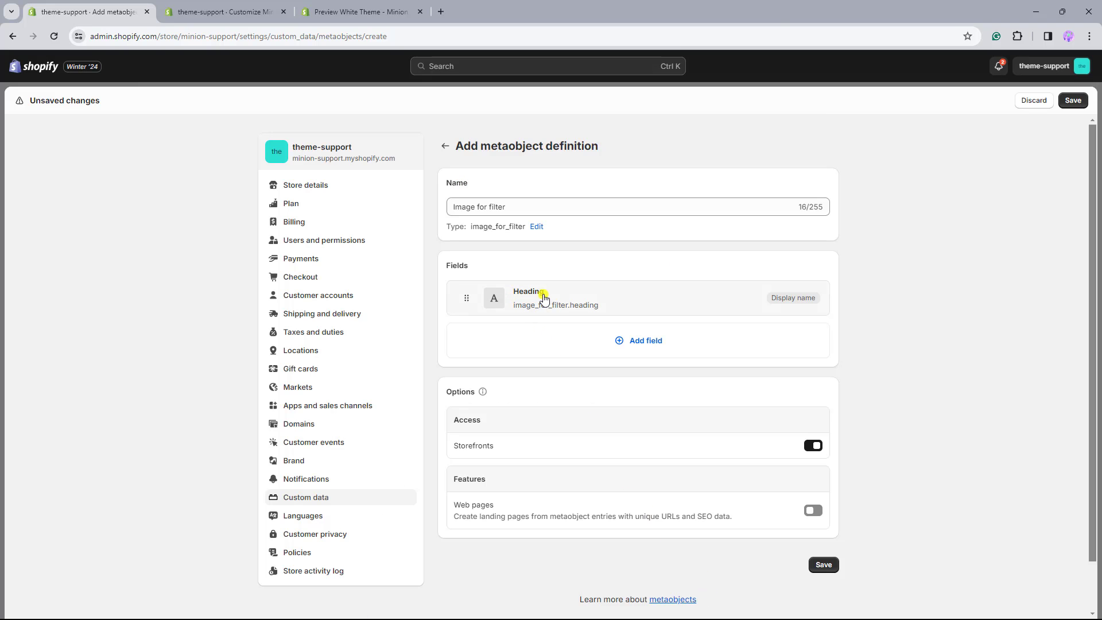
# Step: Add a file field named "Images" that accepts images but not videos, and save the metaobject definition
pyautogui.click(637, 343)
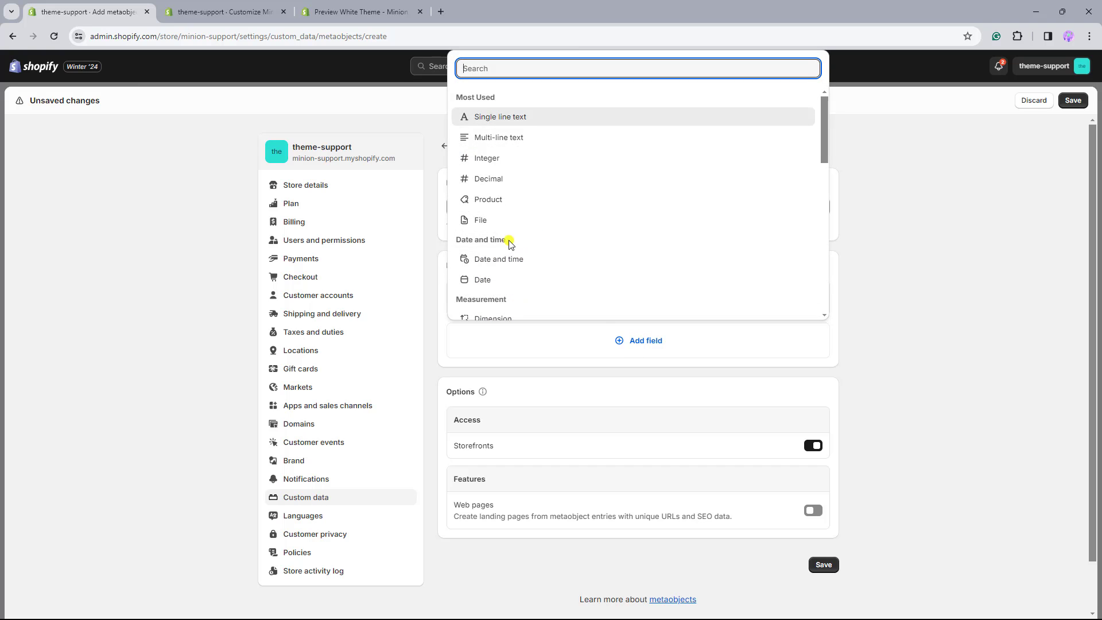
pyautogui.click(493, 221)
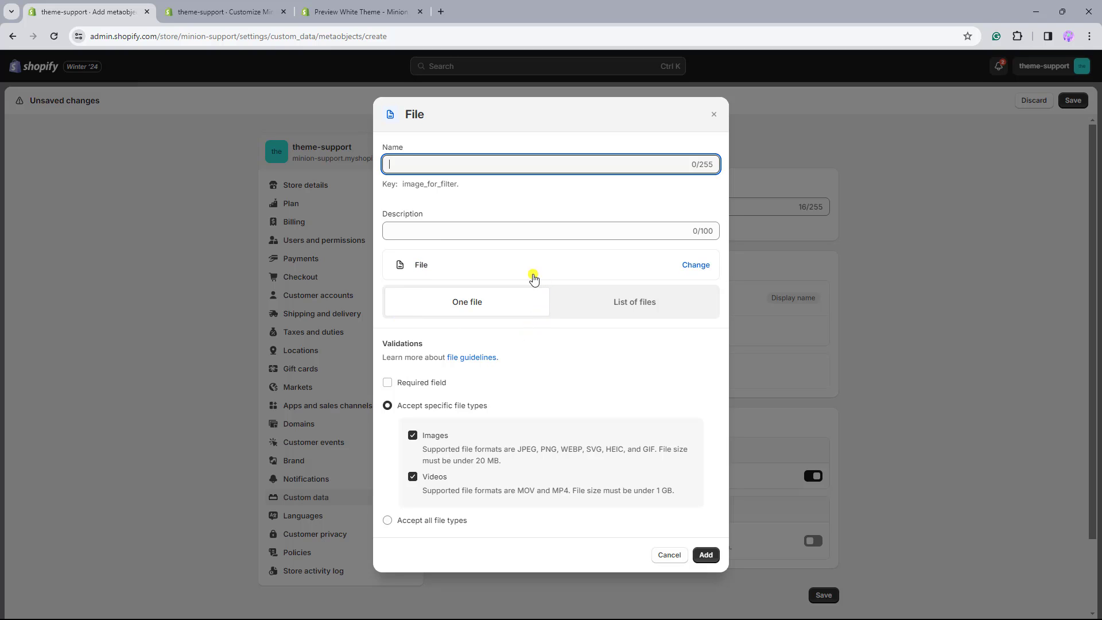
pyautogui.write('Images')
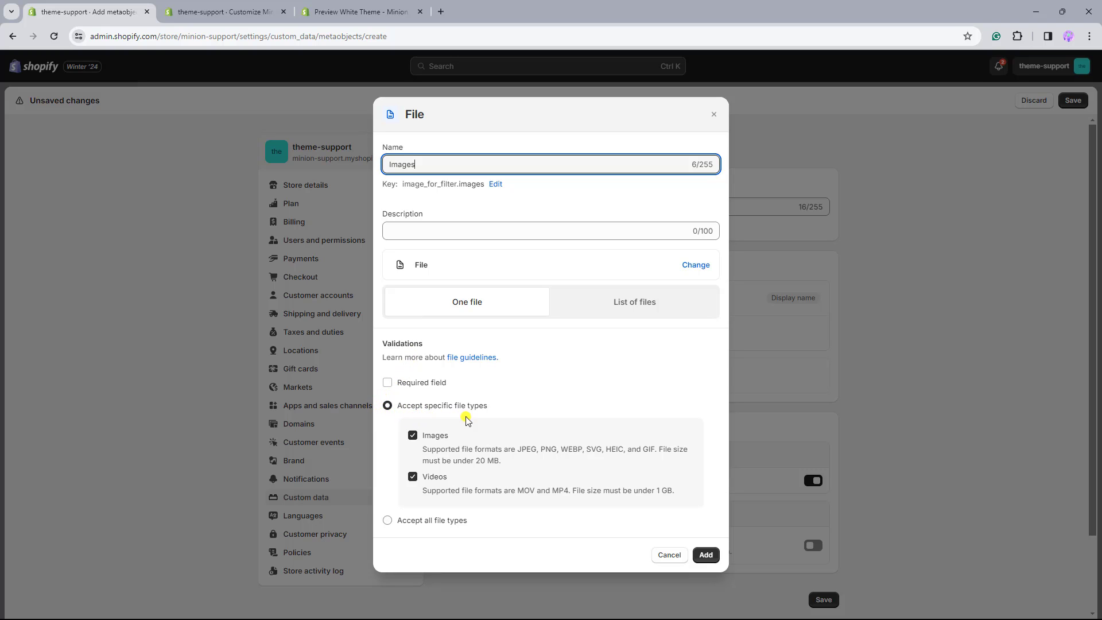
pyautogui.click(413, 477)
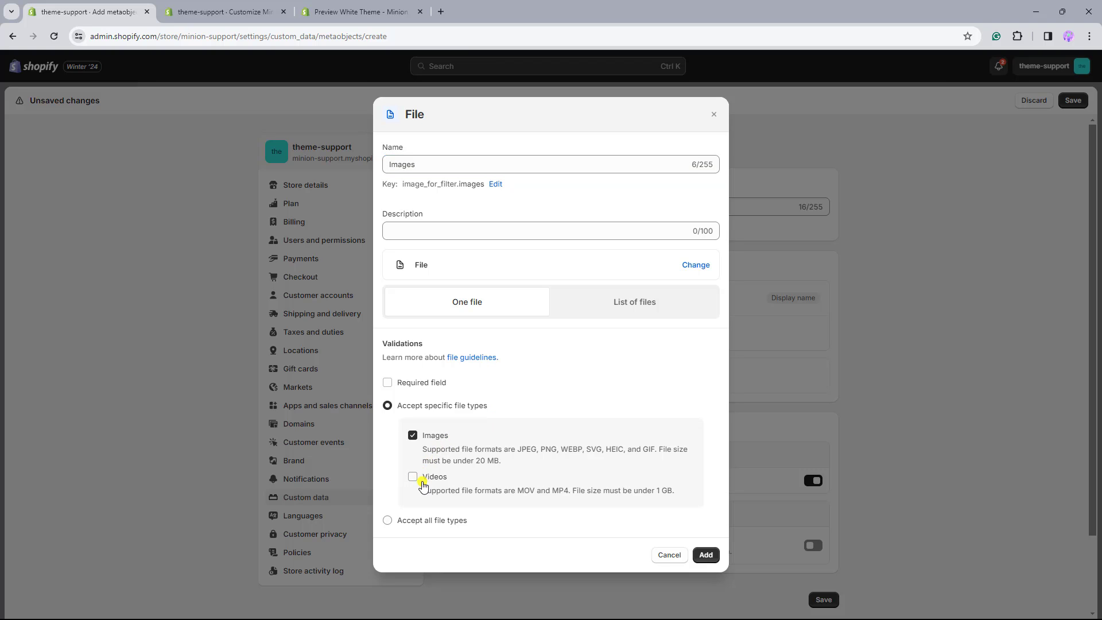
pyautogui.click(705, 555)
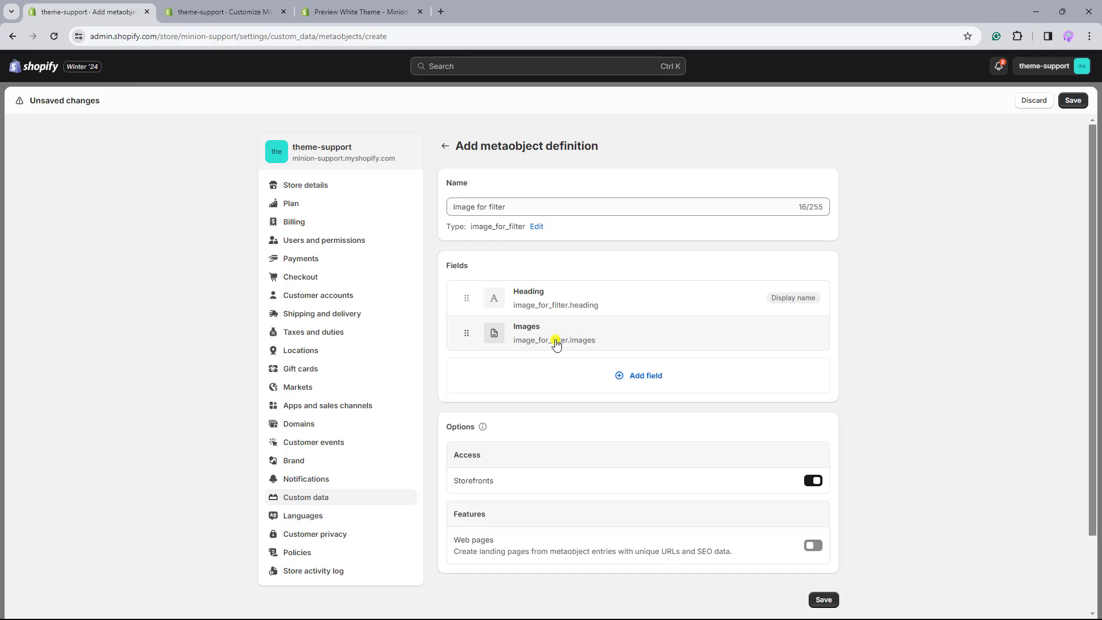
pyautogui.click(811, 600)
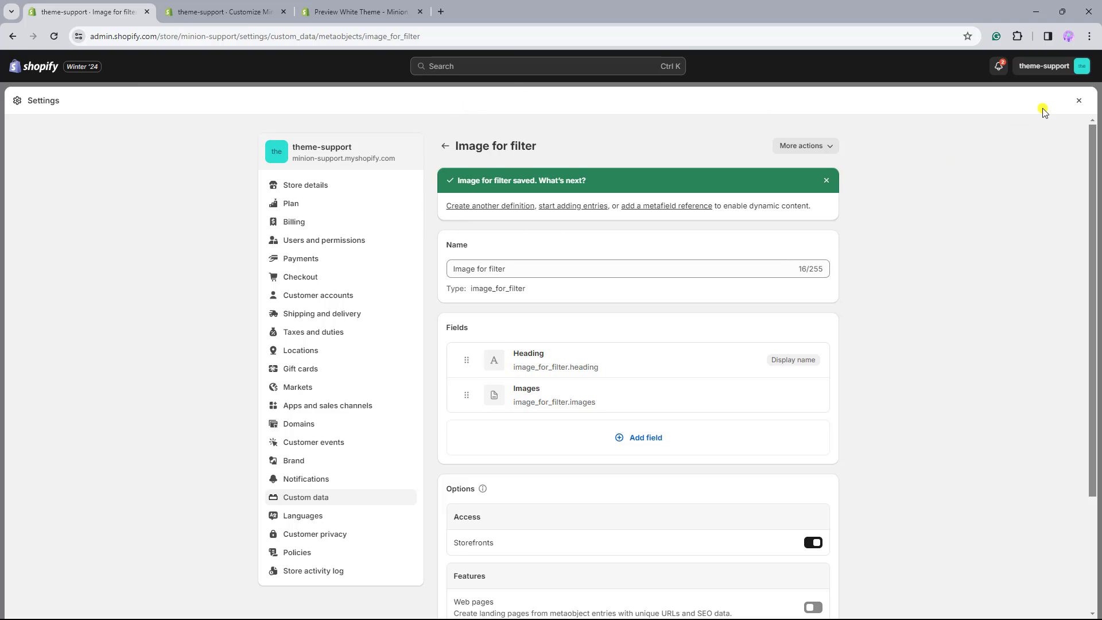
# Step: Leave the settings and start a new entry for the "Image for filter" metaobject
pyautogui.click(1072, 102)
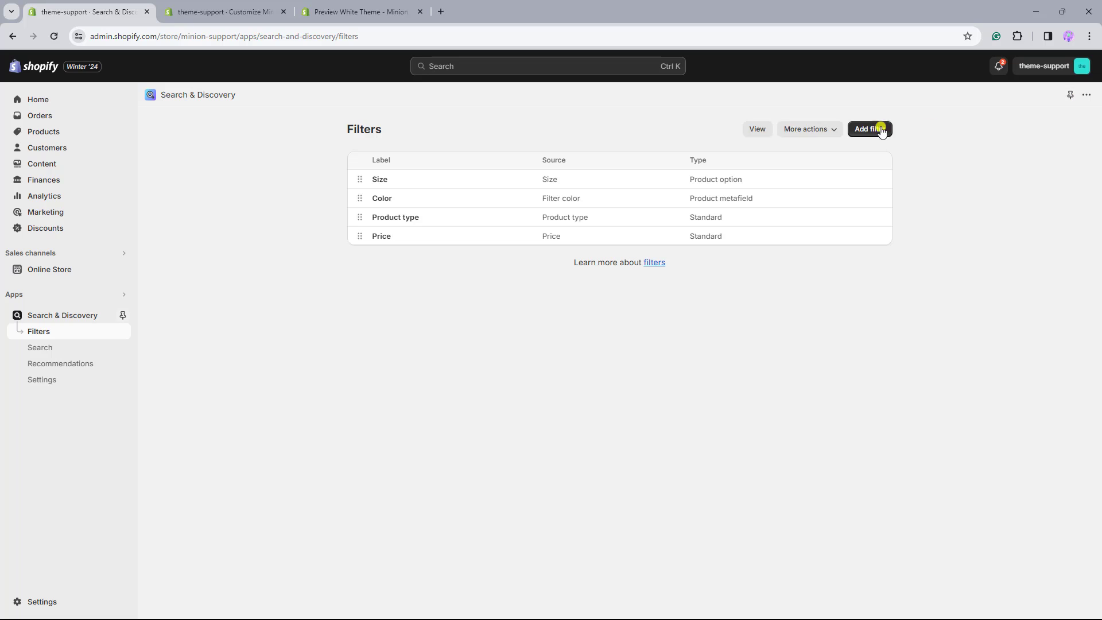
pyautogui.click(66, 166)
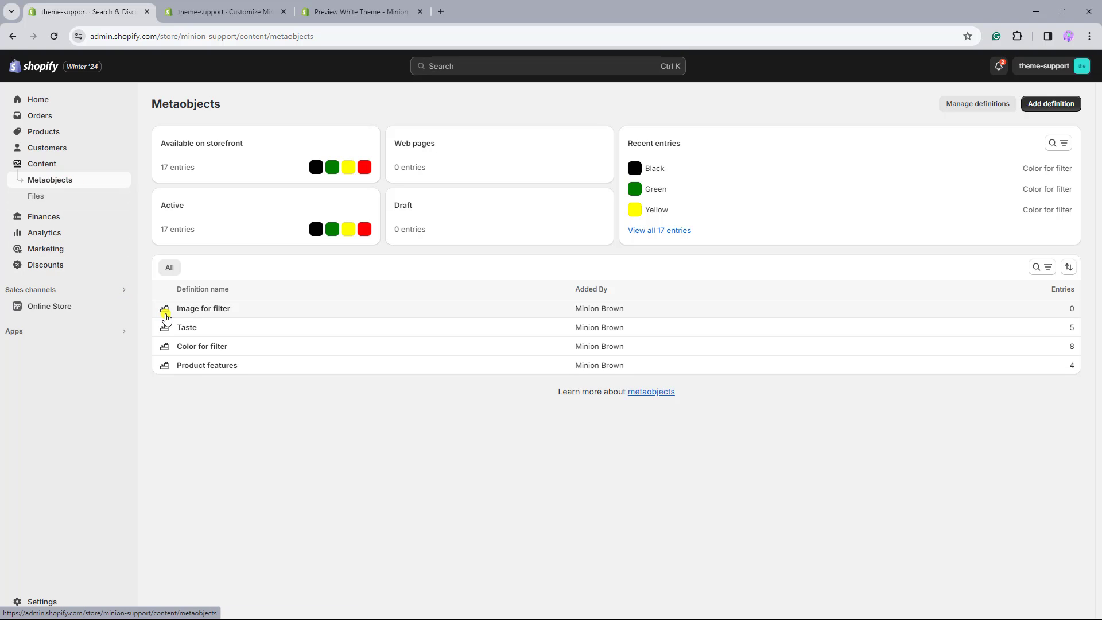
pyautogui.click(230, 315)
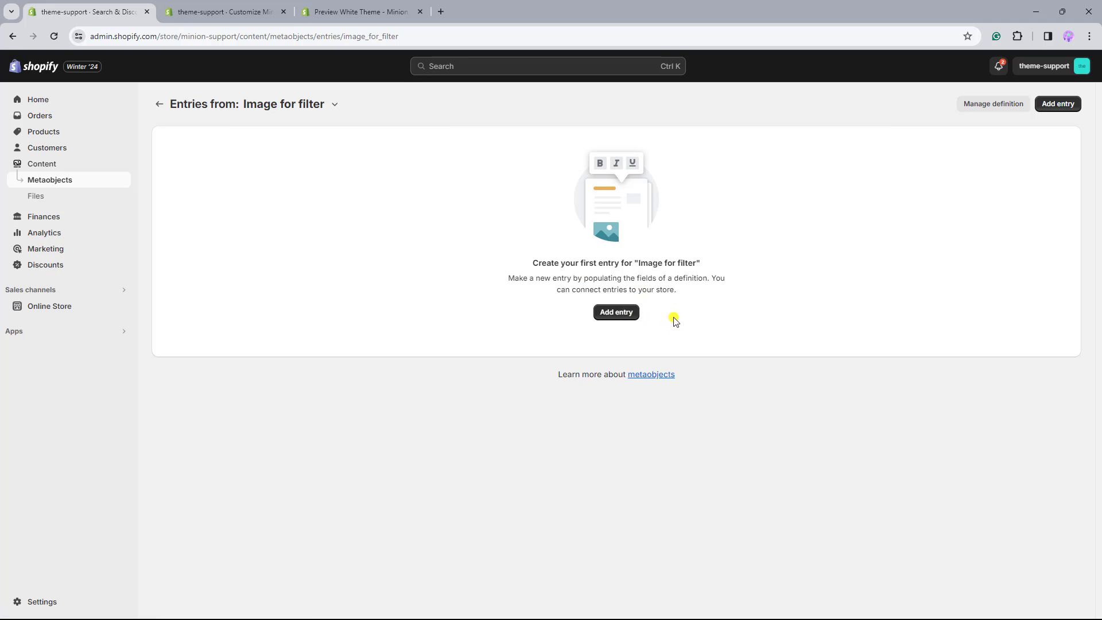
pyautogui.click(628, 315)
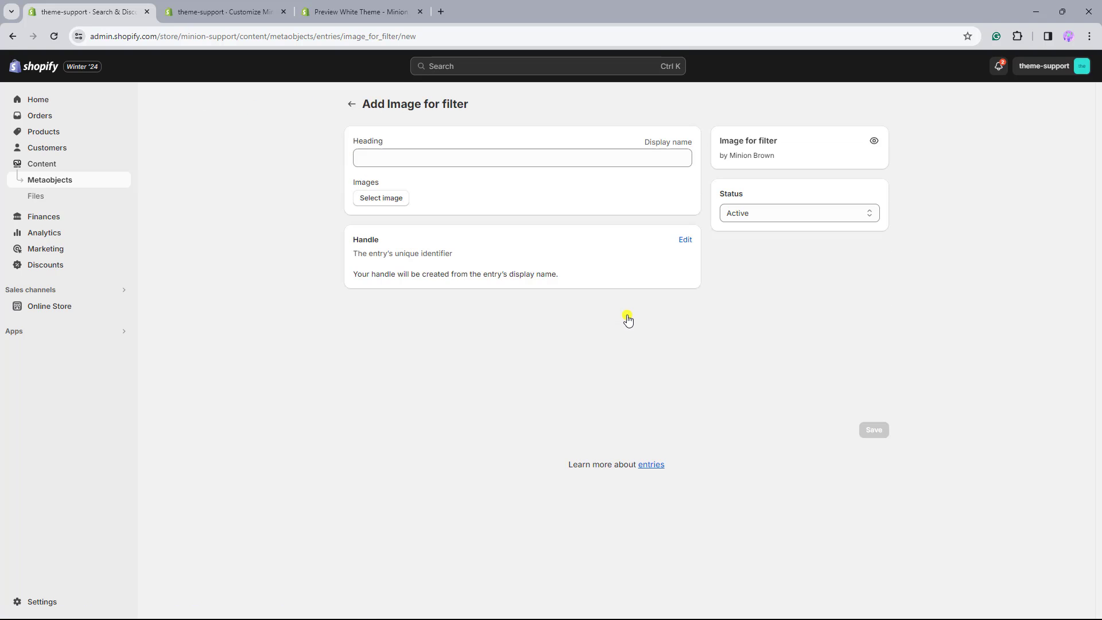
# Step: Give the entry the heading "Petify" and the Petify logo image 2.png, save it, and return to the entries list
pyautogui.click(468, 156)
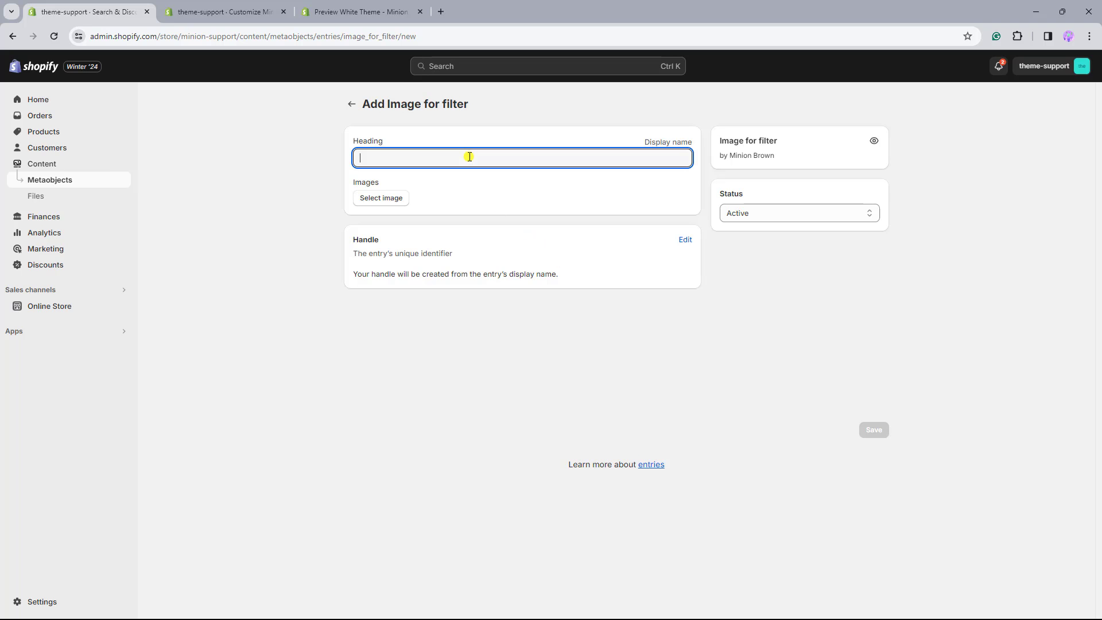
pyautogui.write('Petify')
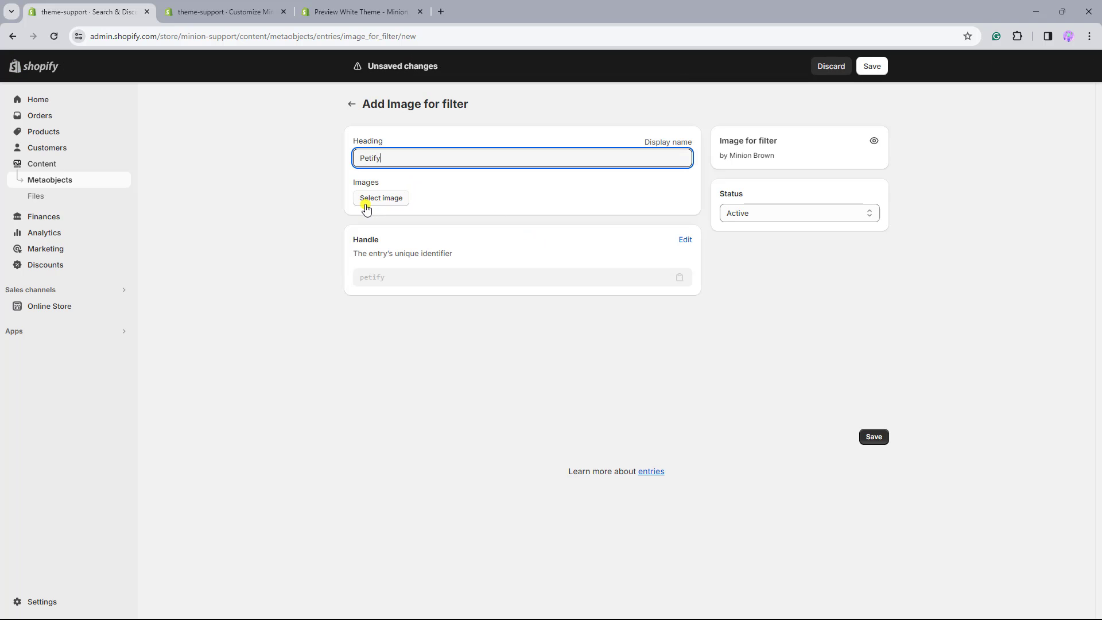
pyautogui.click(399, 205)
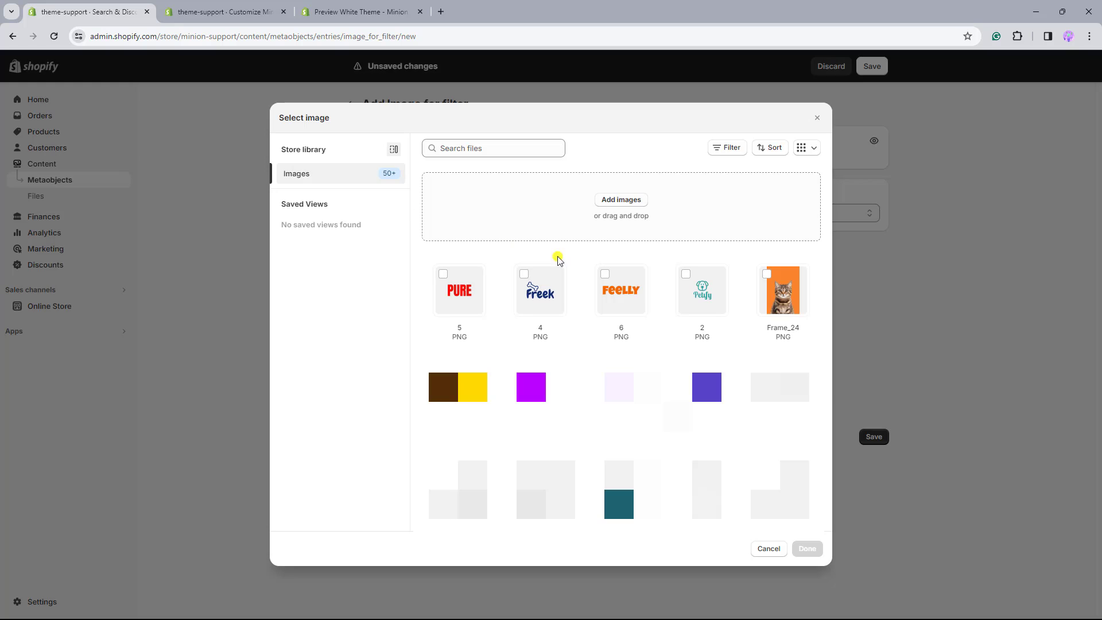
pyautogui.click(689, 300)
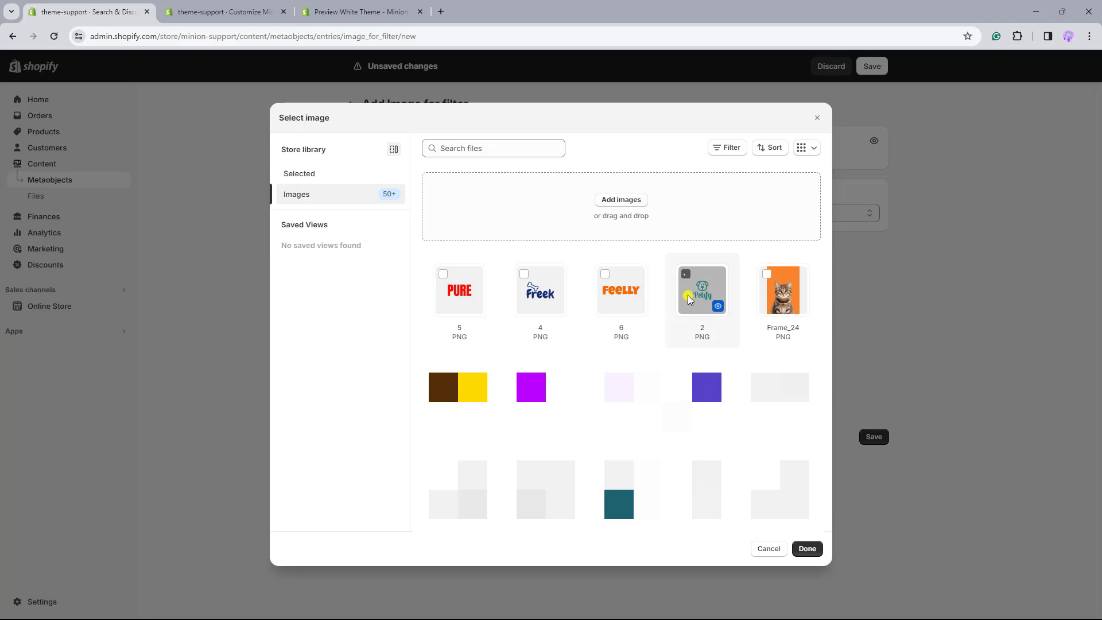
pyautogui.click(808, 548)
pyautogui.click(868, 443)
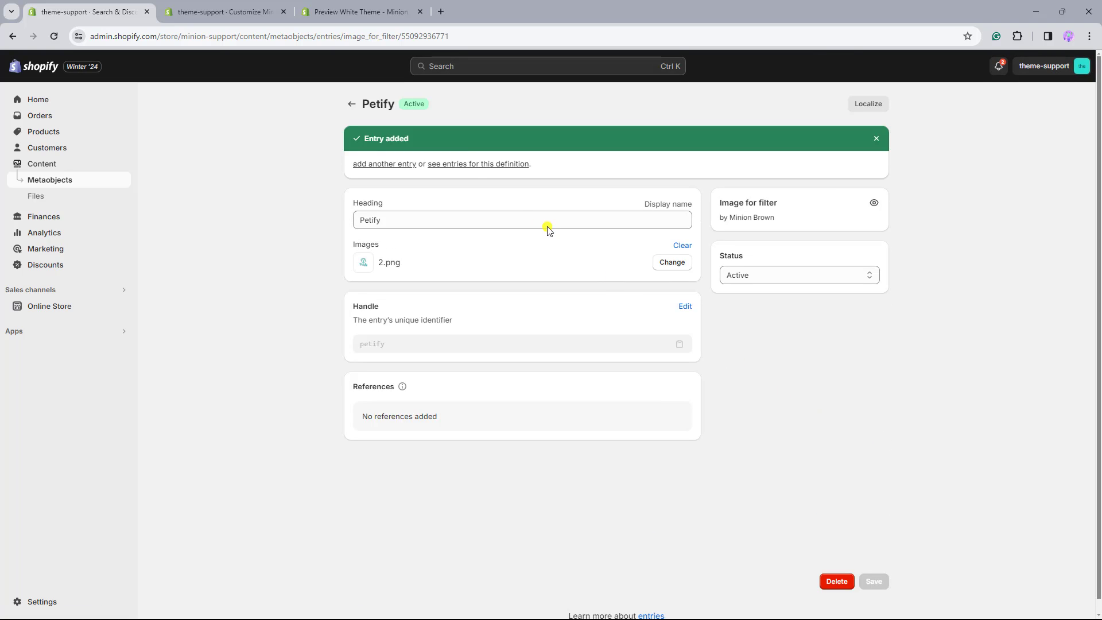
pyautogui.click(351, 103)
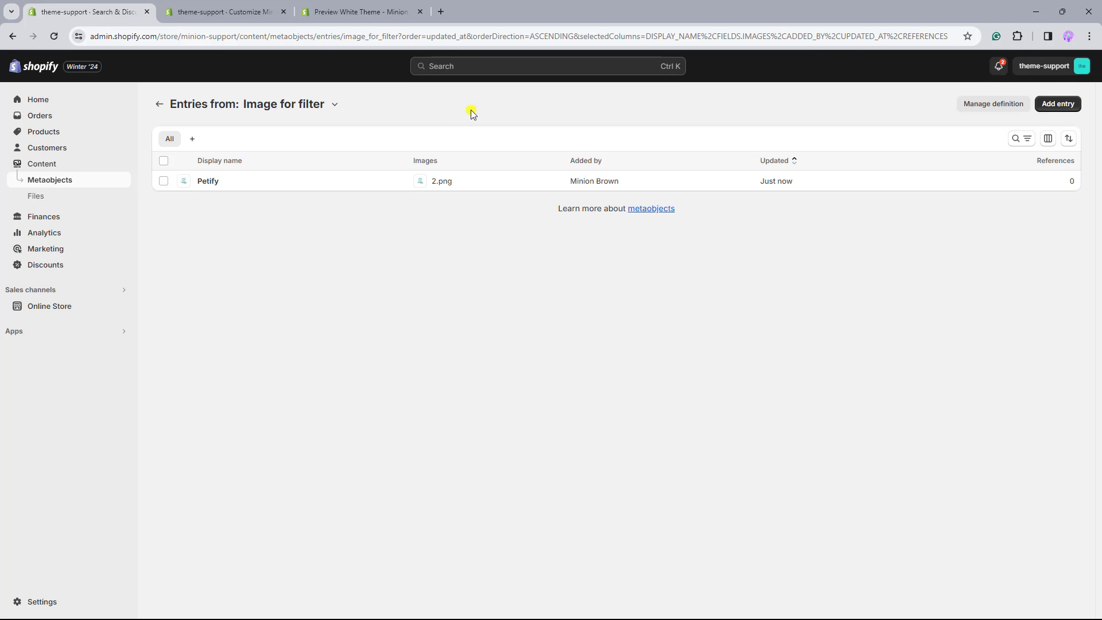
# Step: Add and save another entry with the heading "Freek" and logo image 4.png, and return to the entries list
pyautogui.click(1059, 106)
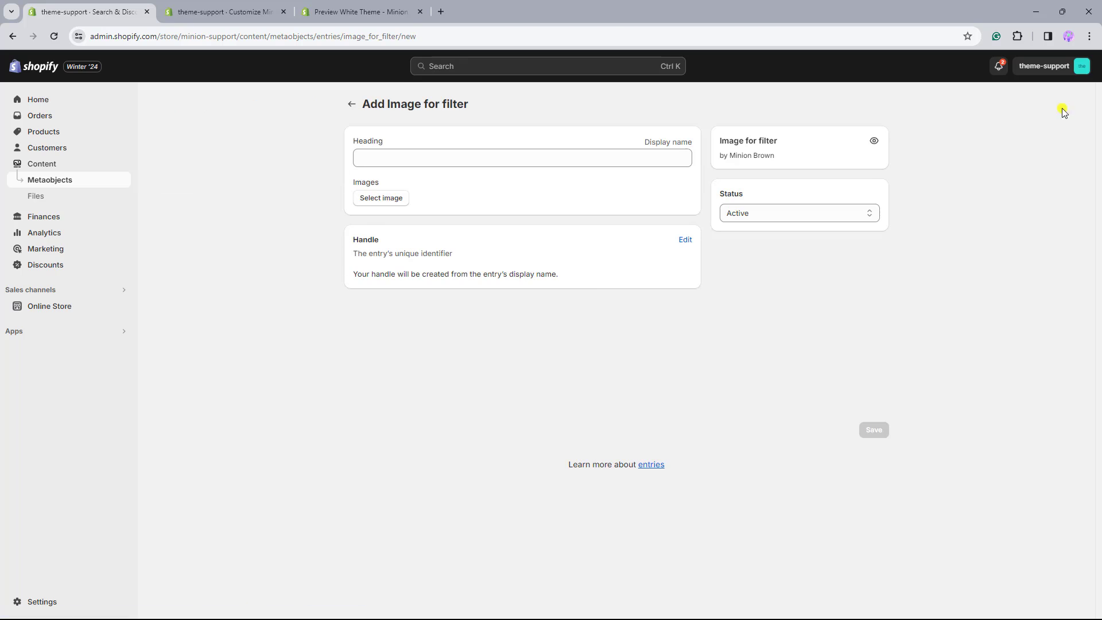
pyautogui.click(389, 153)
pyautogui.write('Freek')
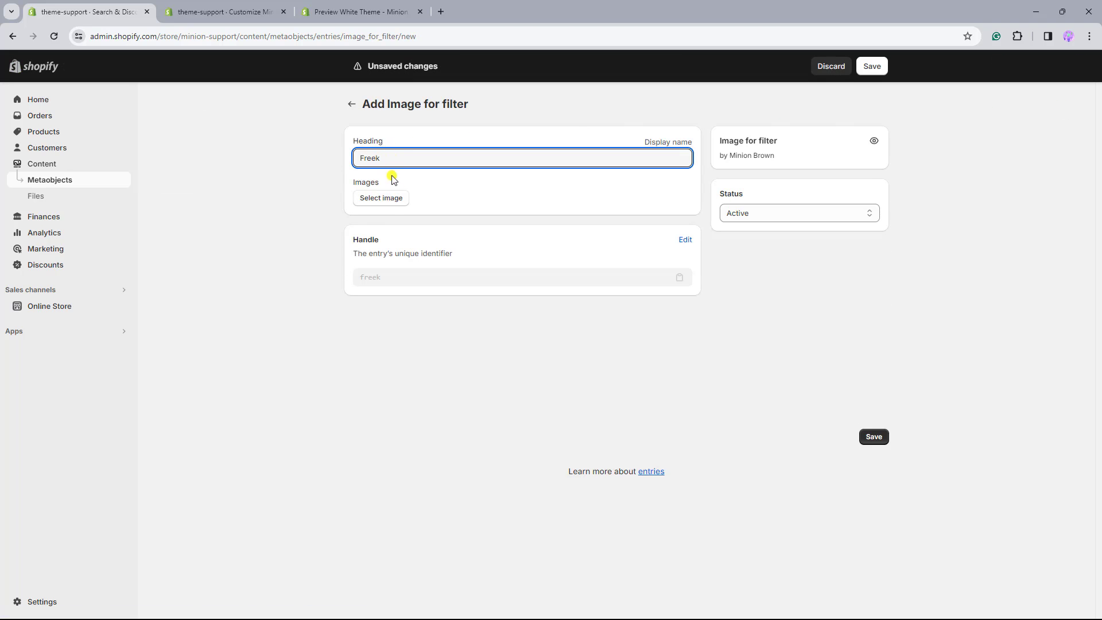
pyautogui.click(394, 199)
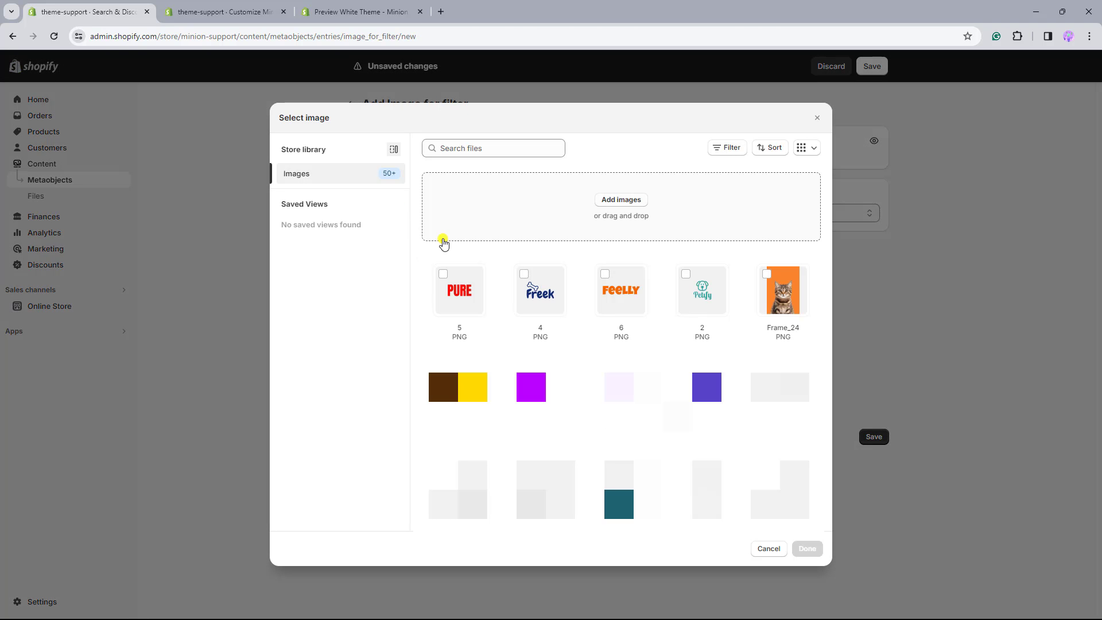
pyautogui.click(525, 287)
pyautogui.click(808, 549)
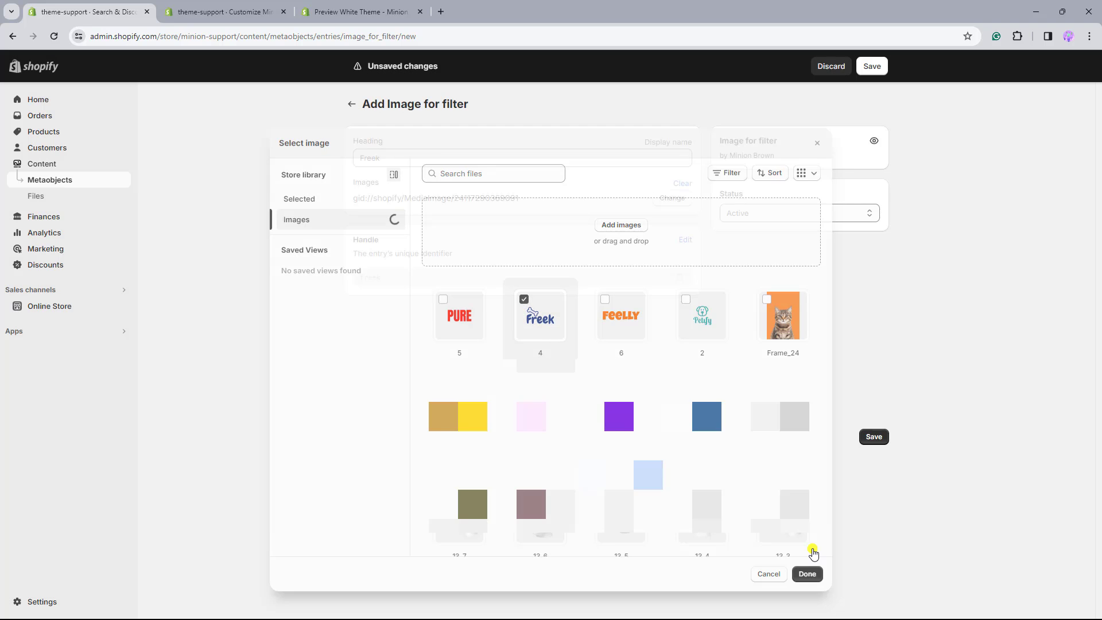
pyautogui.click(873, 440)
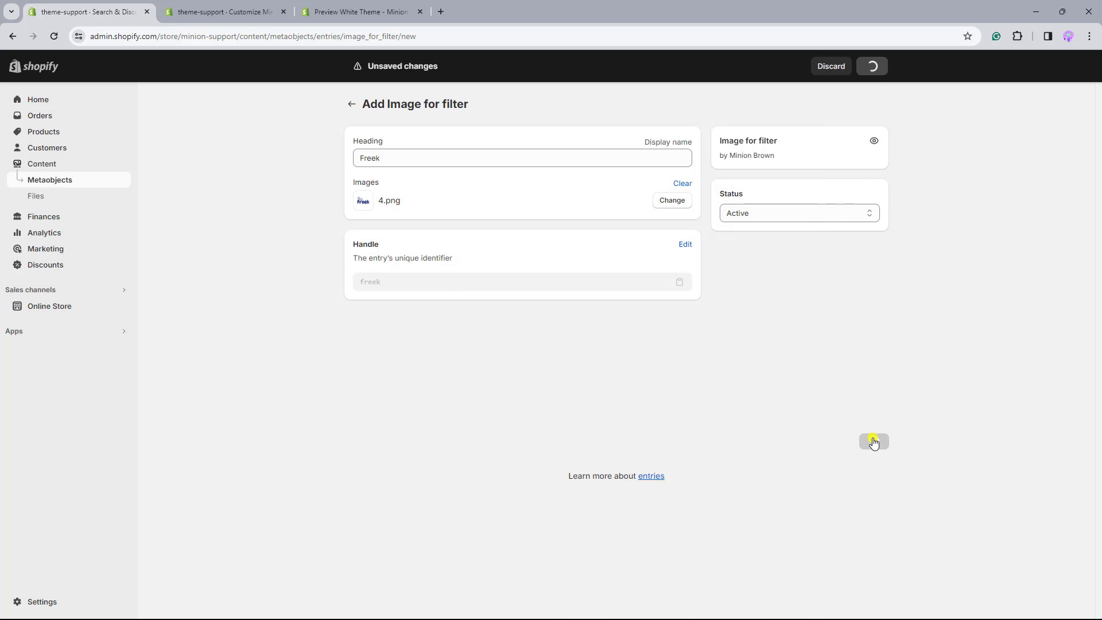
pyautogui.click(351, 104)
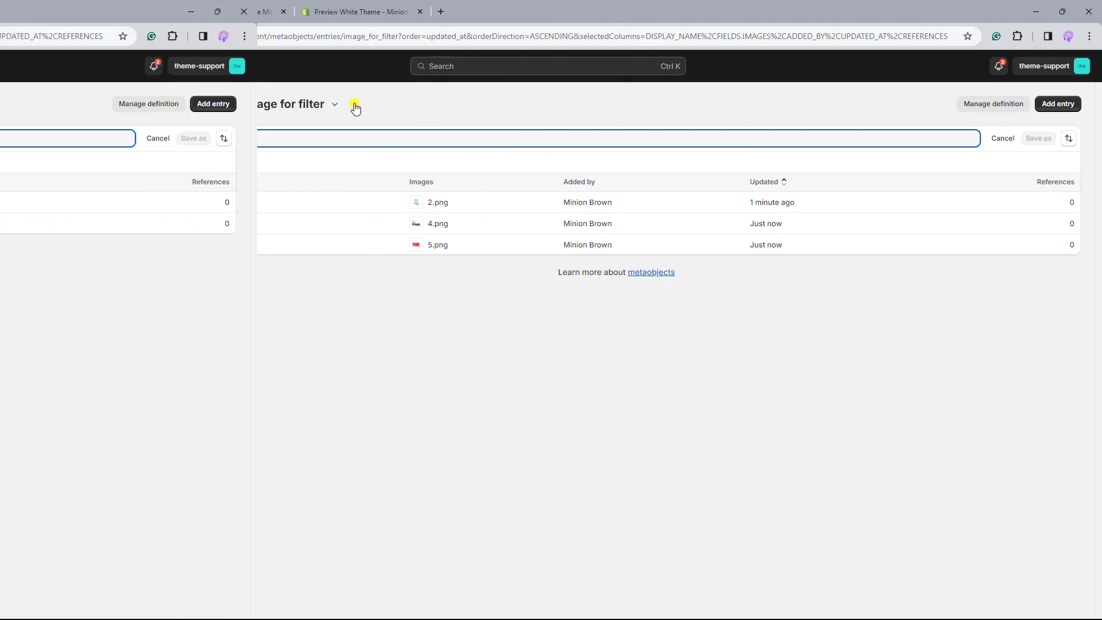
pyautogui.press('Escape')
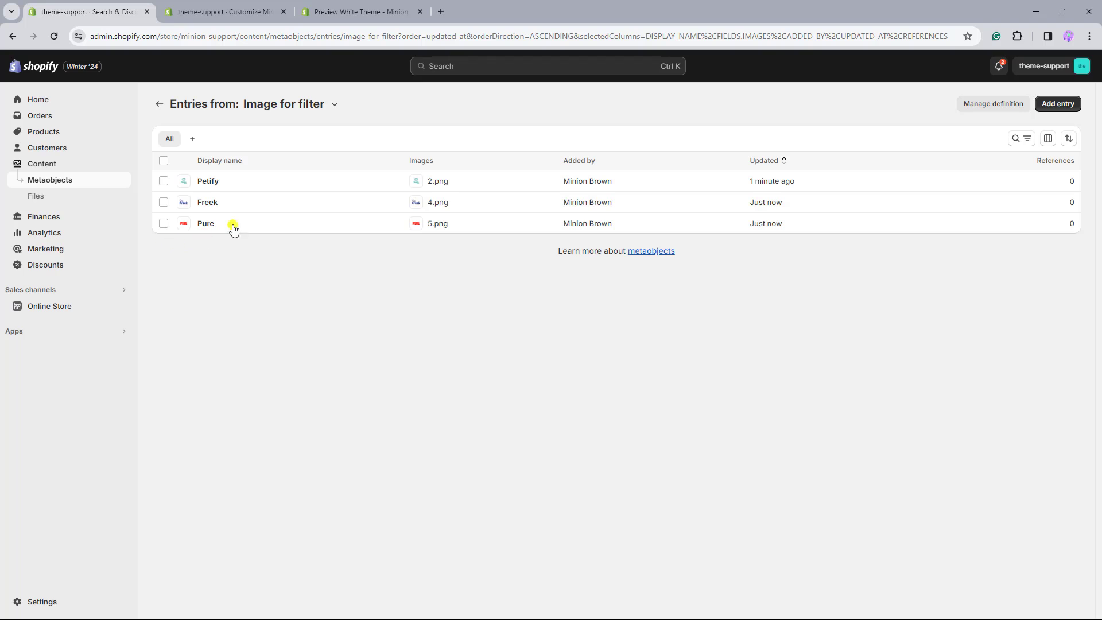
# Step: Search the admin for "Metafields", open the product metafield definitions, and start a new definition
pyautogui.click(485, 64)
pyautogui.write('Metafi')
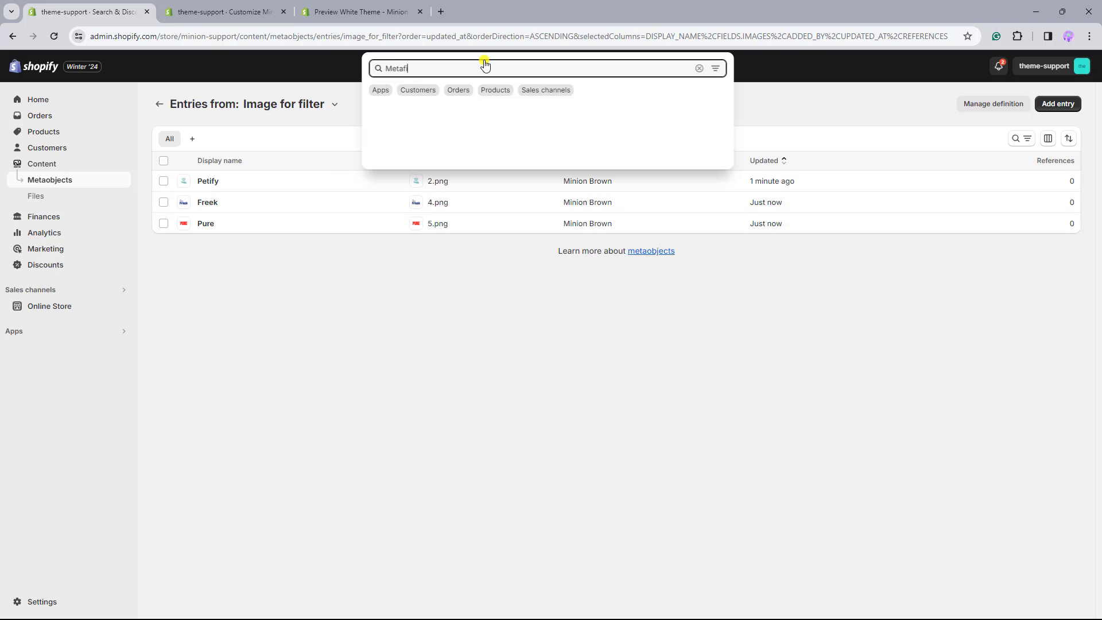
pyautogui.write('elds')
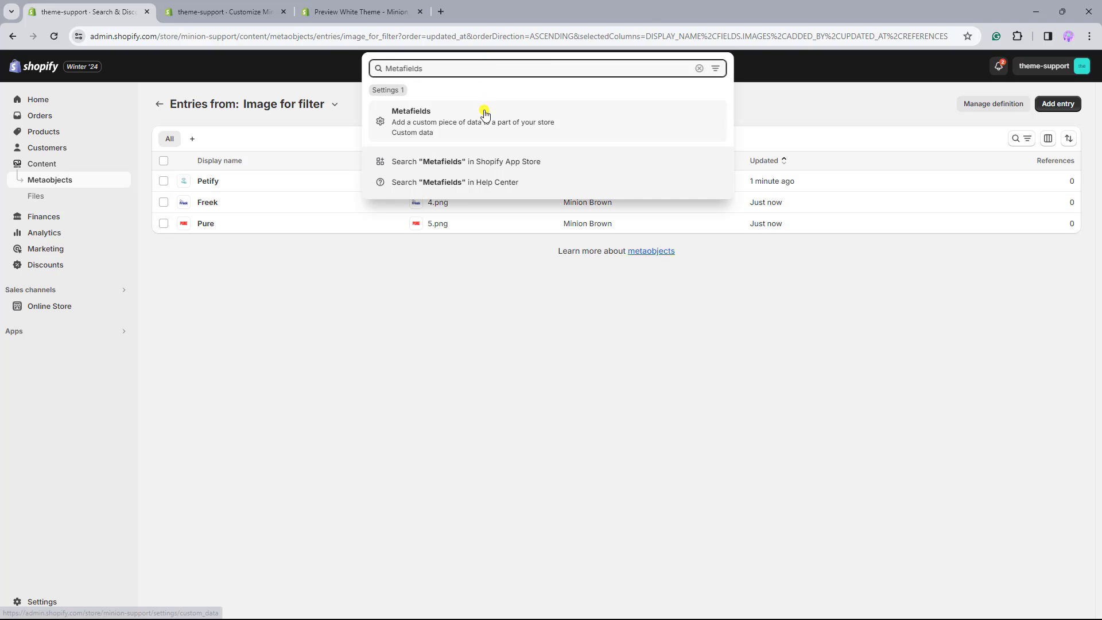
pyautogui.click(485, 111)
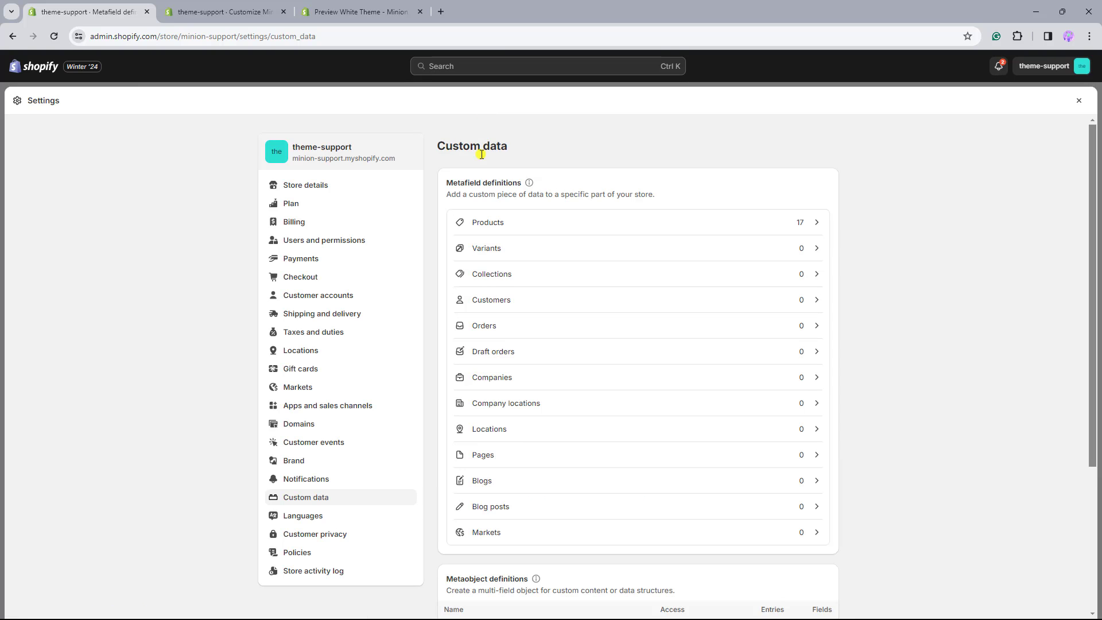
pyautogui.click(509, 231)
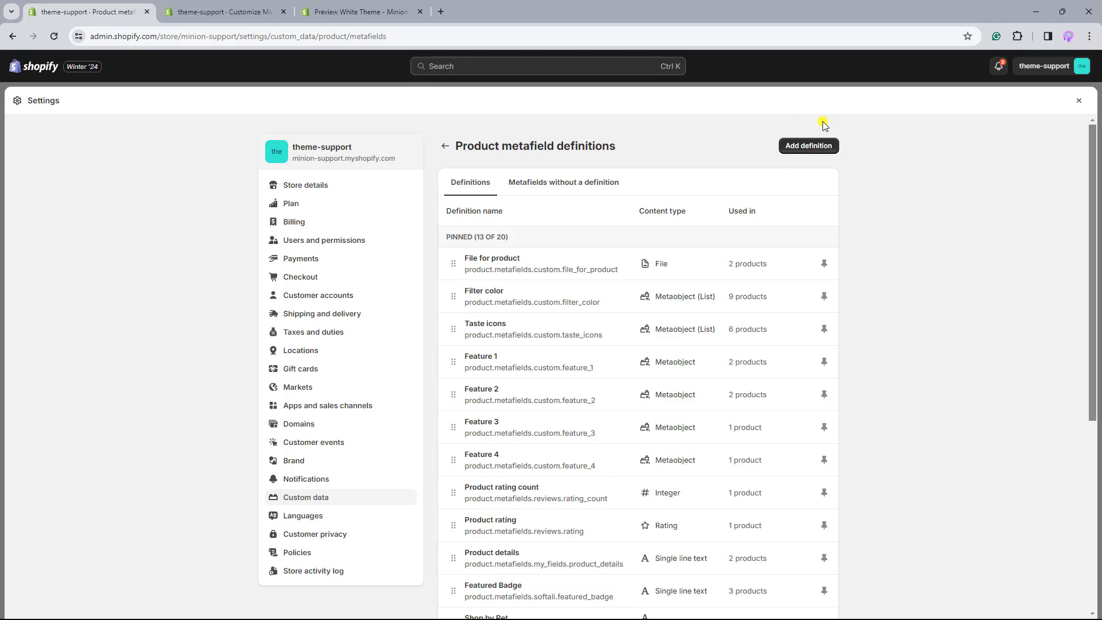
pyautogui.click(803, 147)
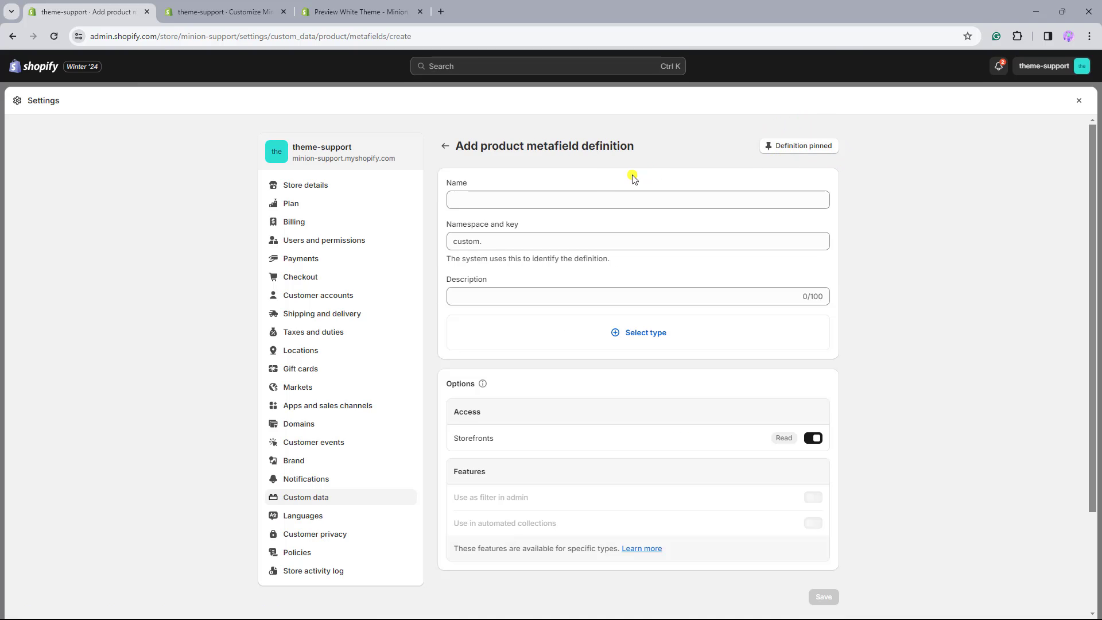
# Step: Name the product metafield definition "Filter image" and check its namespace and key
pyautogui.click(584, 200)
pyautogui.write('Filter')
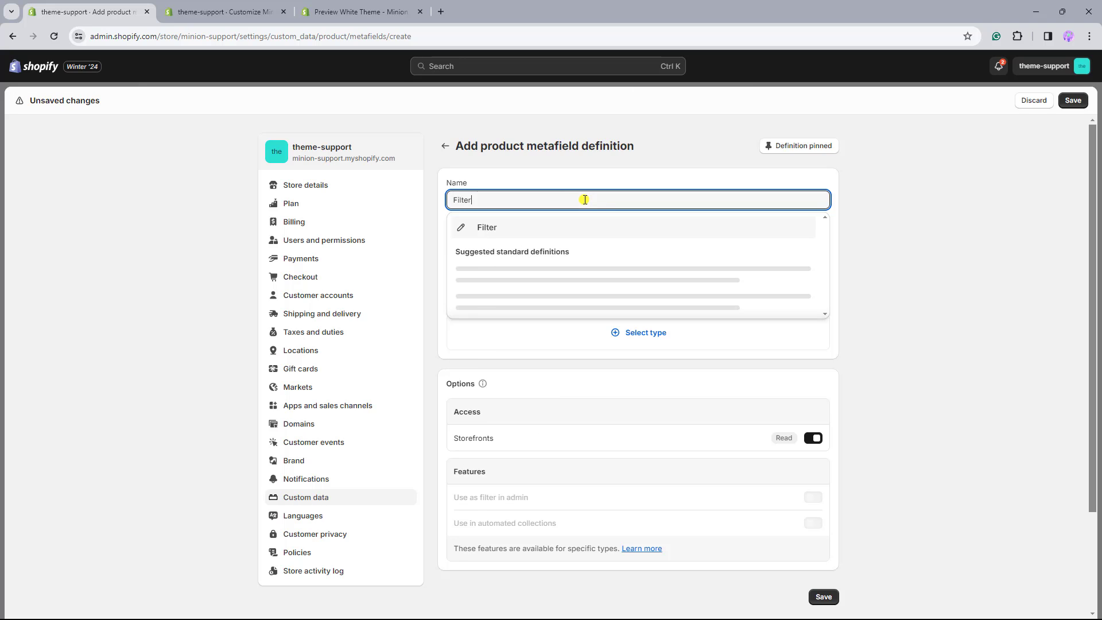
pyautogui.write(' image')
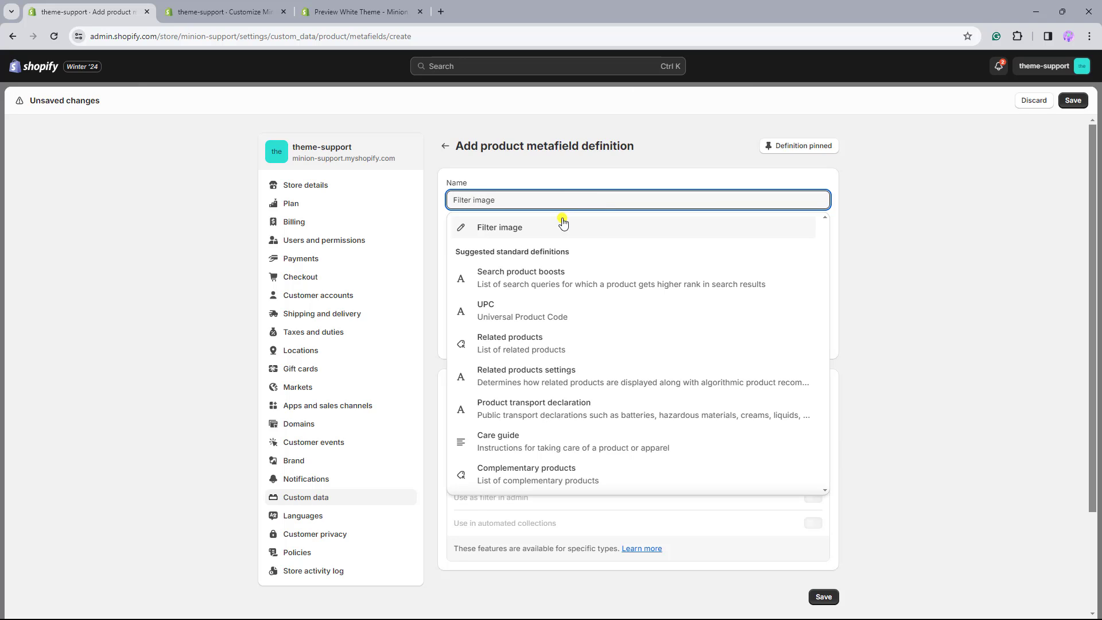
pyautogui.click(562, 225)
pyautogui.moveTo(563, 240); pyautogui.dragTo(443, 244)
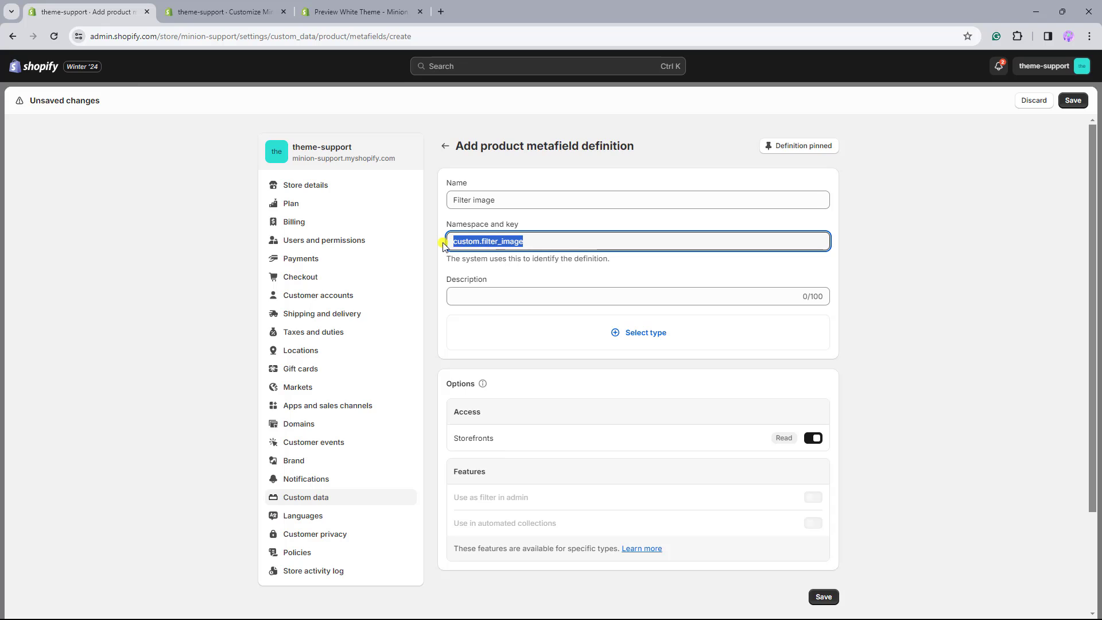
pyautogui.click(515, 280)
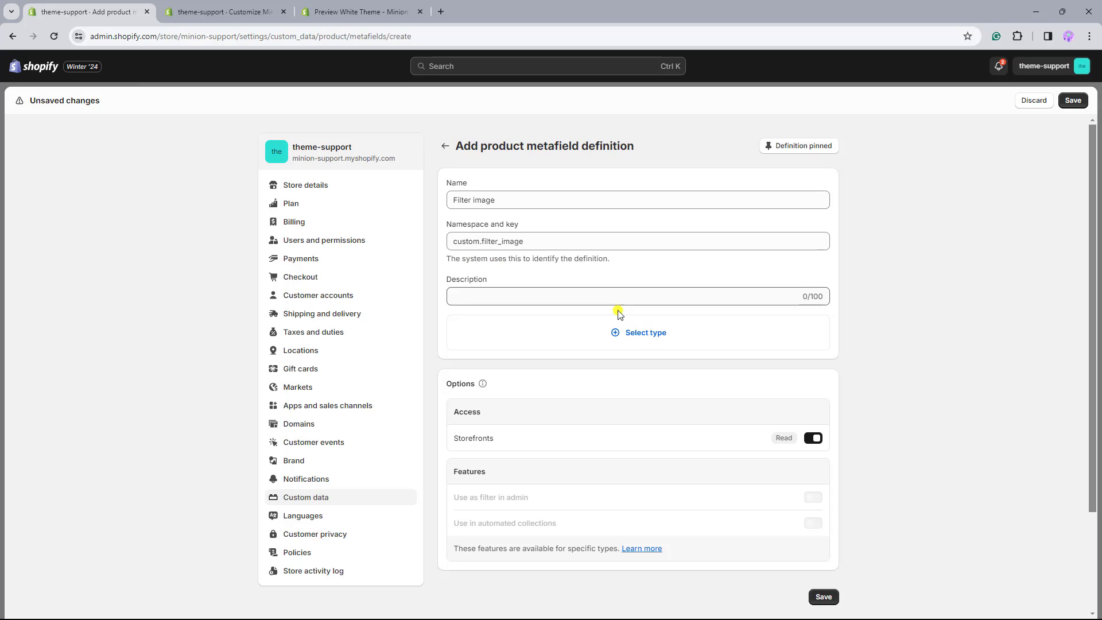
# Step: Set the metafield's type to Metaobject with "Image for filter" as its reference
pyautogui.click(646, 338)
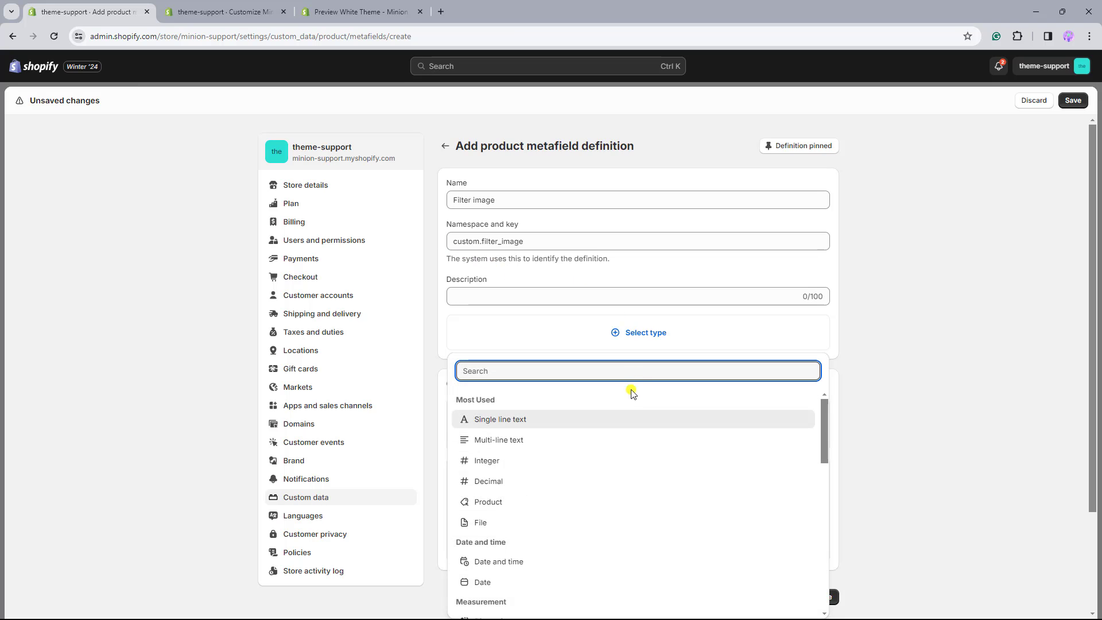
pyautogui.scroll(-5, 625, 405)
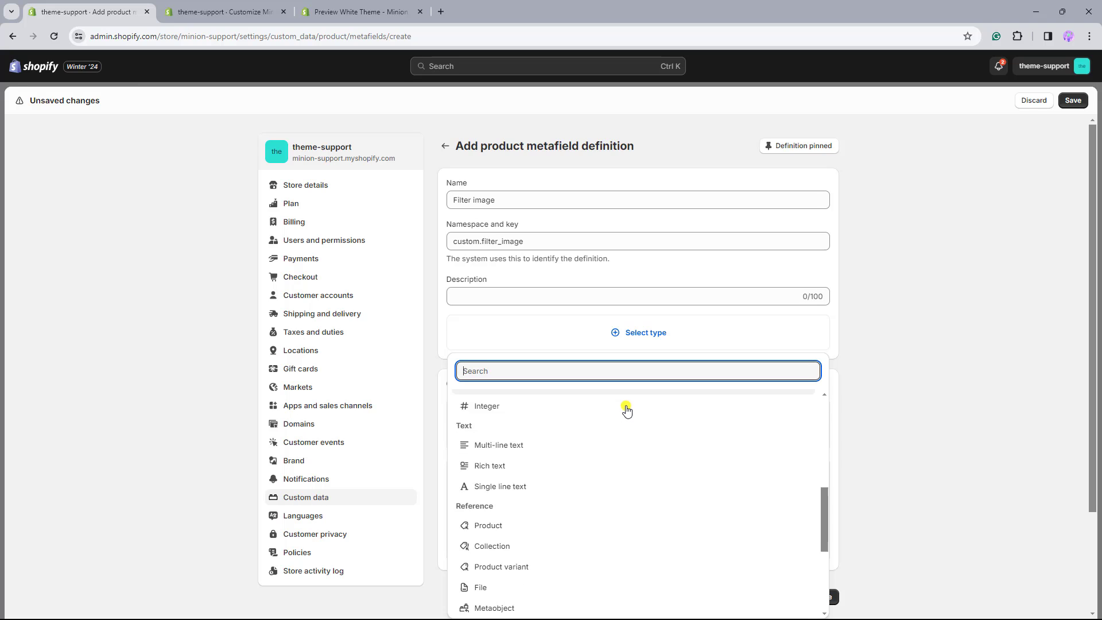
pyautogui.scroll(-4, 627, 409)
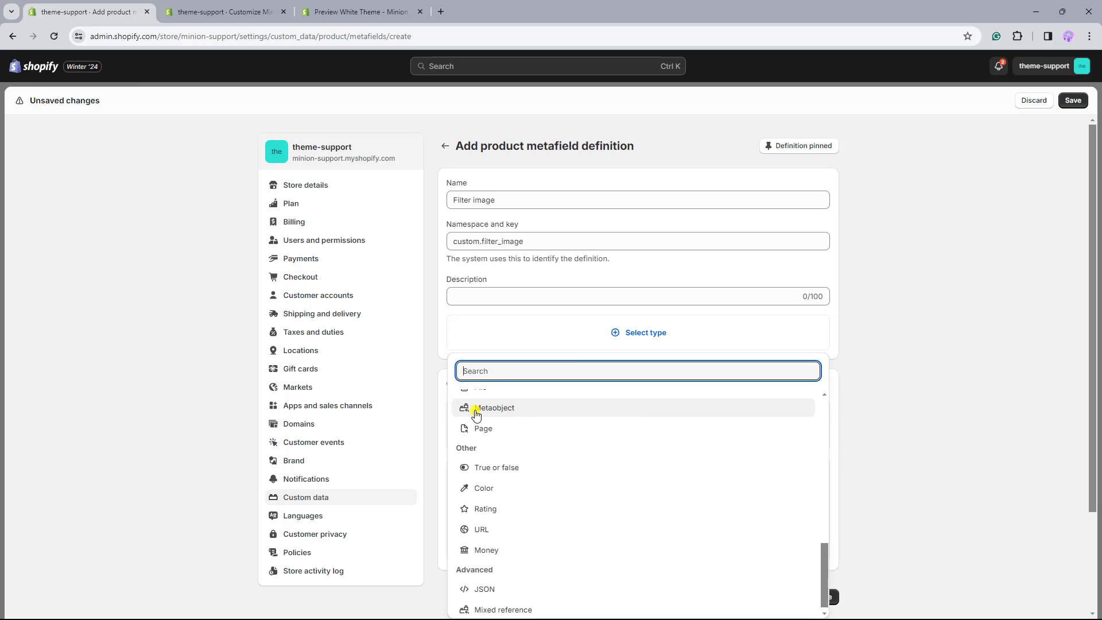
pyautogui.click(505, 412)
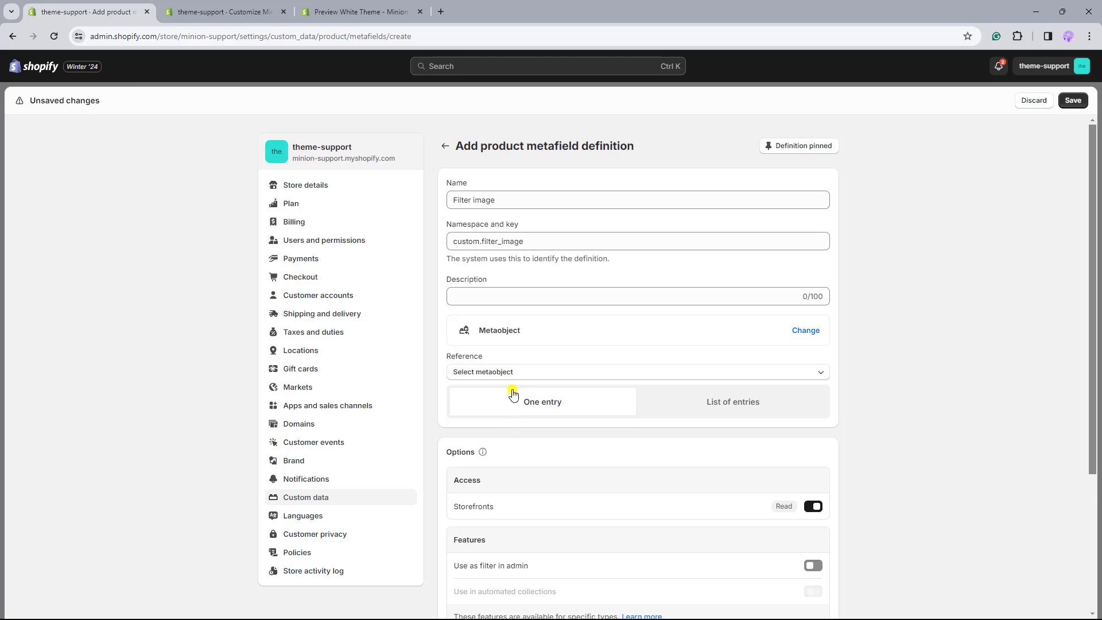
pyautogui.click(509, 373)
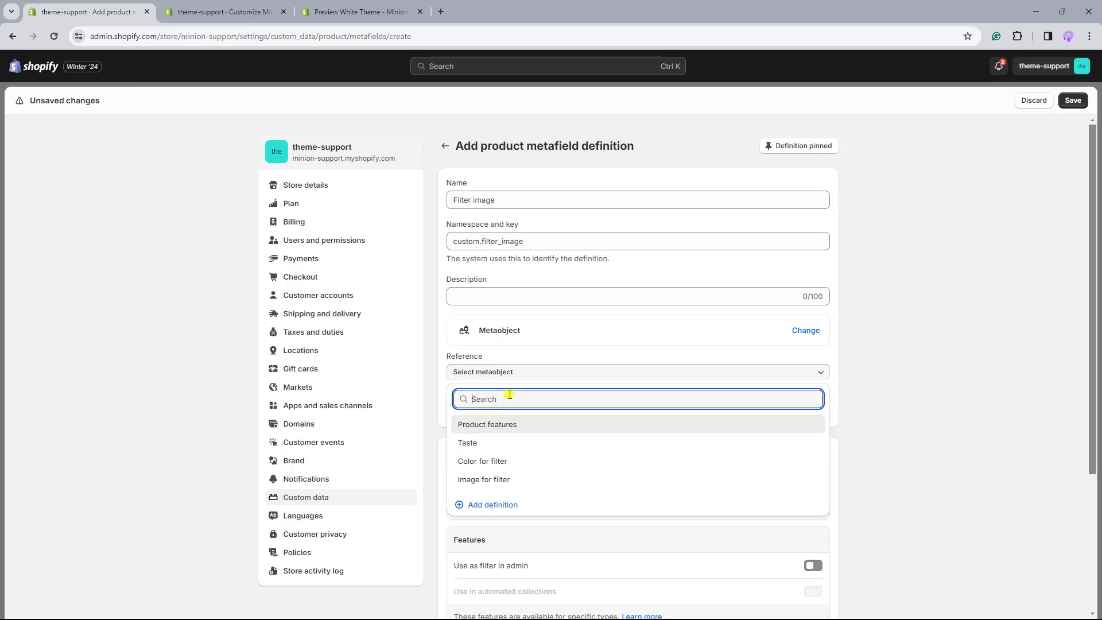
pyautogui.click(506, 481)
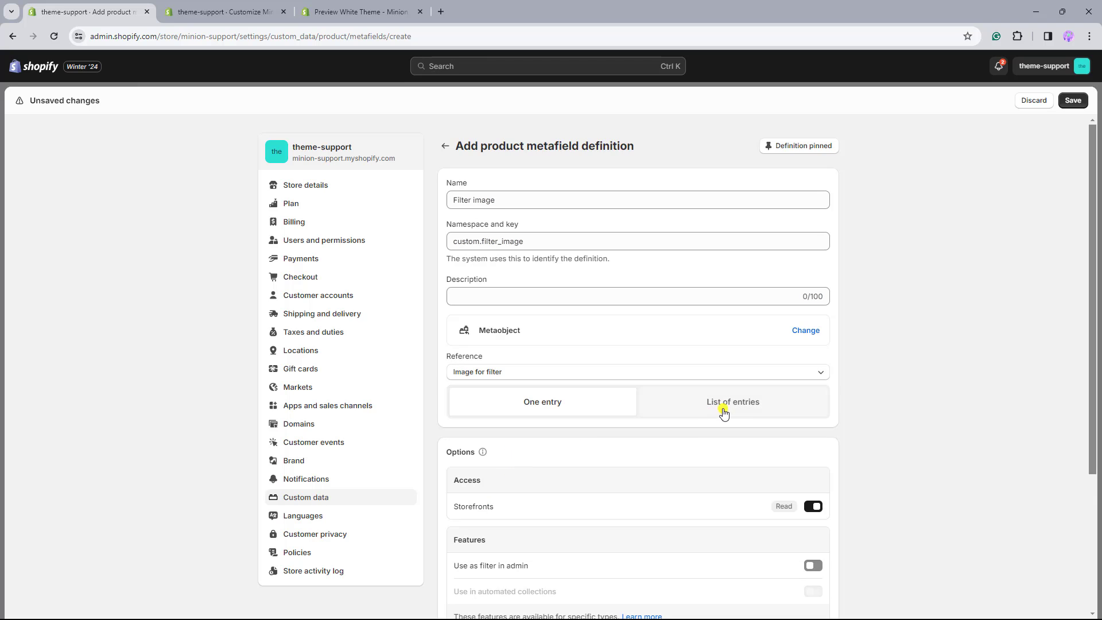
# Step: Make the metafield accept a list of entries, save the definition, and close the settings
pyautogui.click(763, 411)
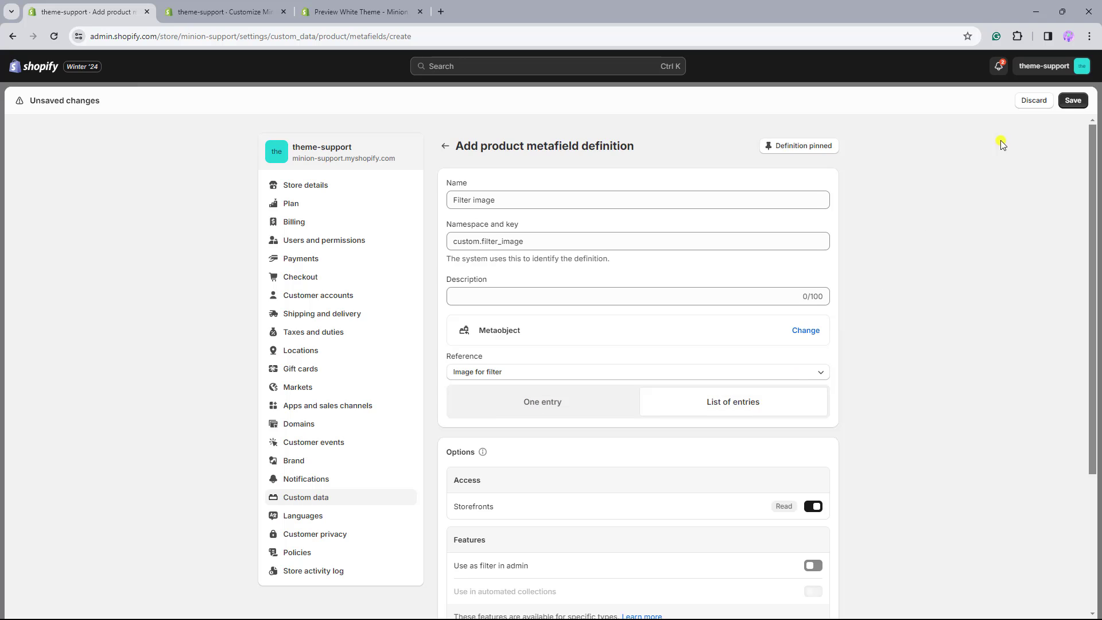
pyautogui.click(1072, 101)
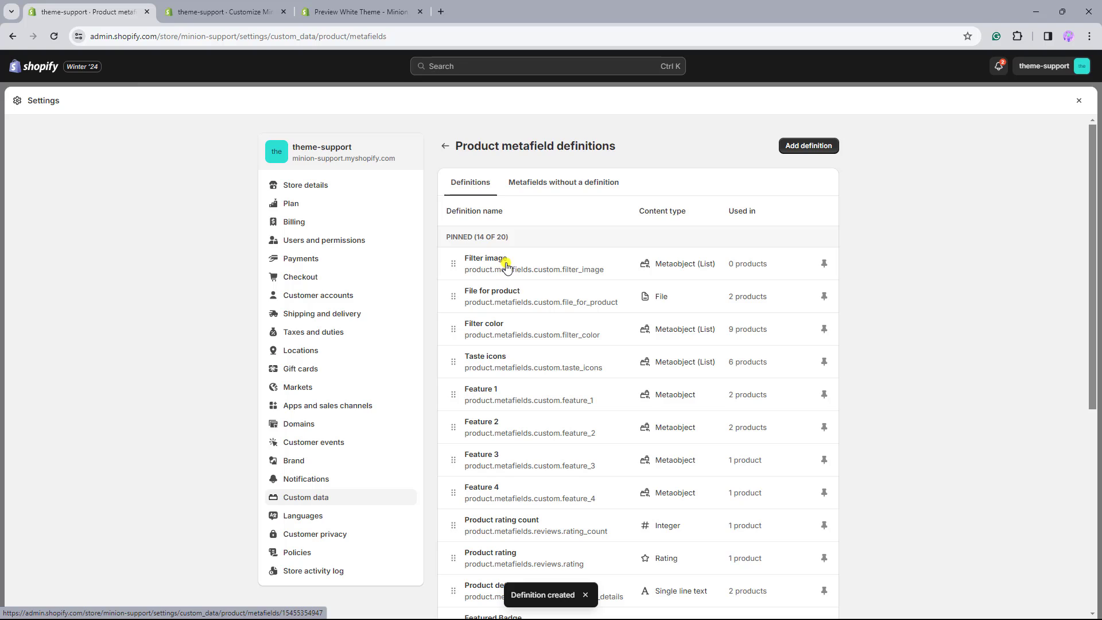
pyautogui.click(1079, 101)
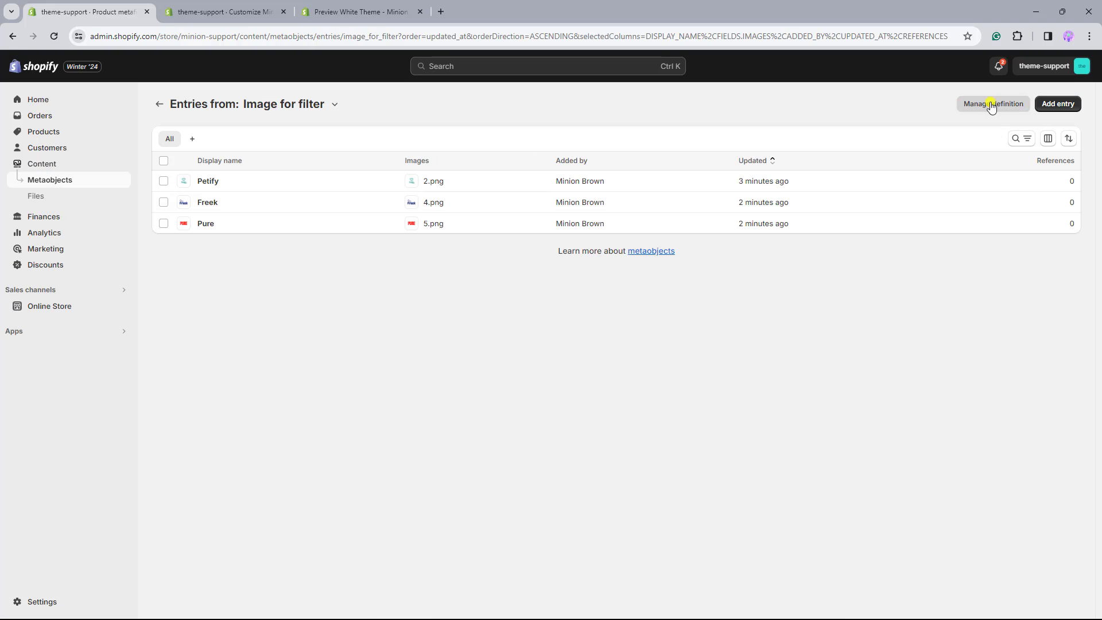
# Step: Open the "Ball for dog" product and go to its metafields
pyautogui.click(36, 137)
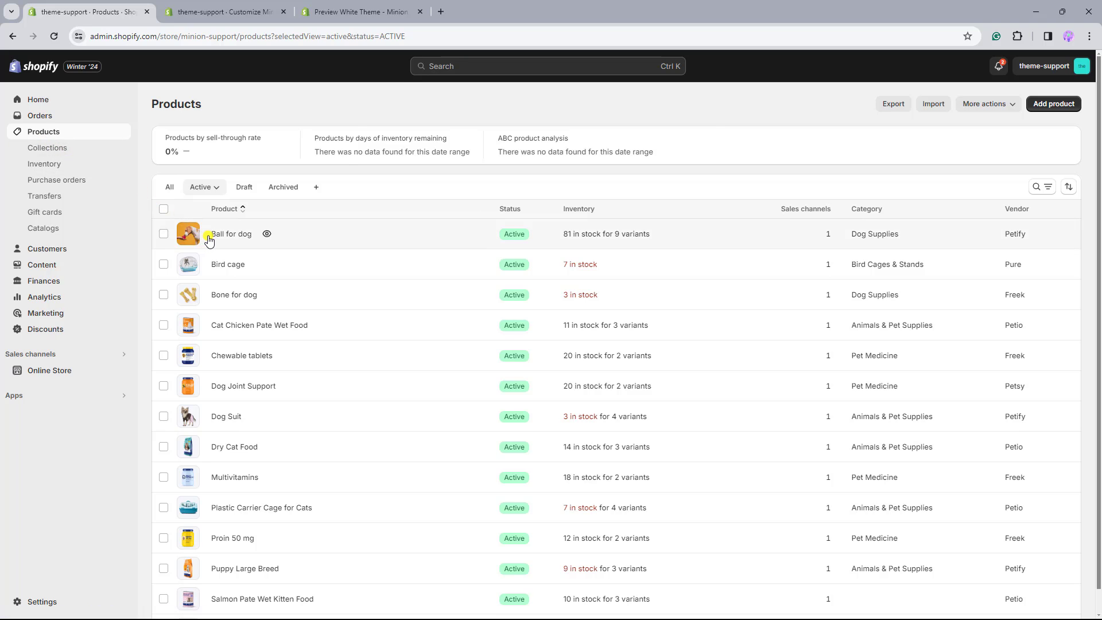
pyautogui.click(209, 236)
pyautogui.scroll(-5, 209, 237)
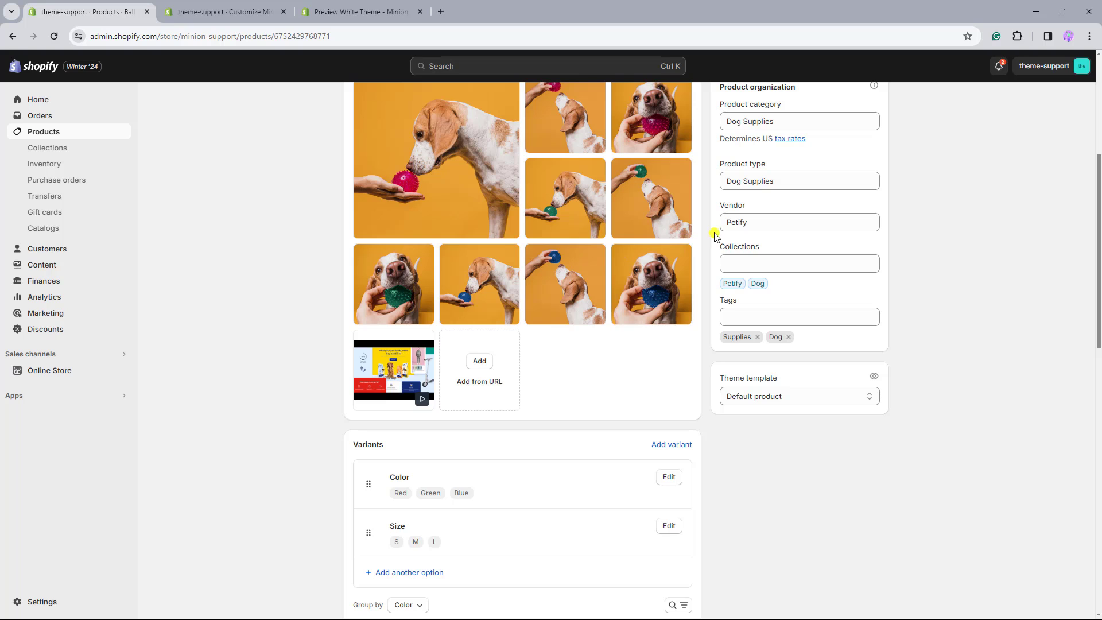
pyautogui.scroll(-10, 749, 232)
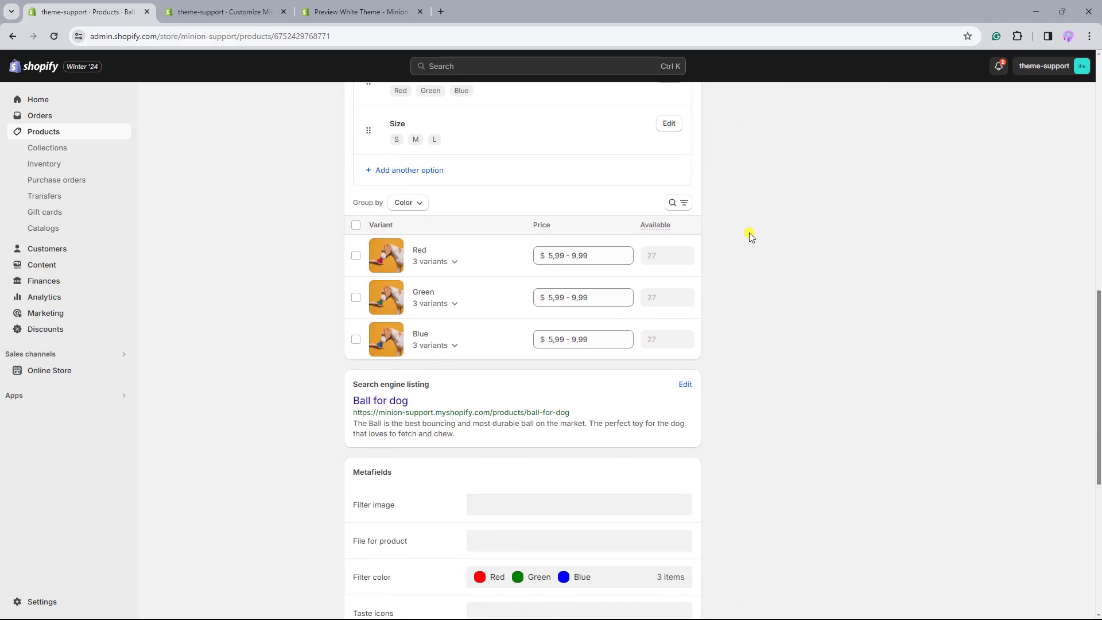
pyautogui.scroll(-3, 749, 232)
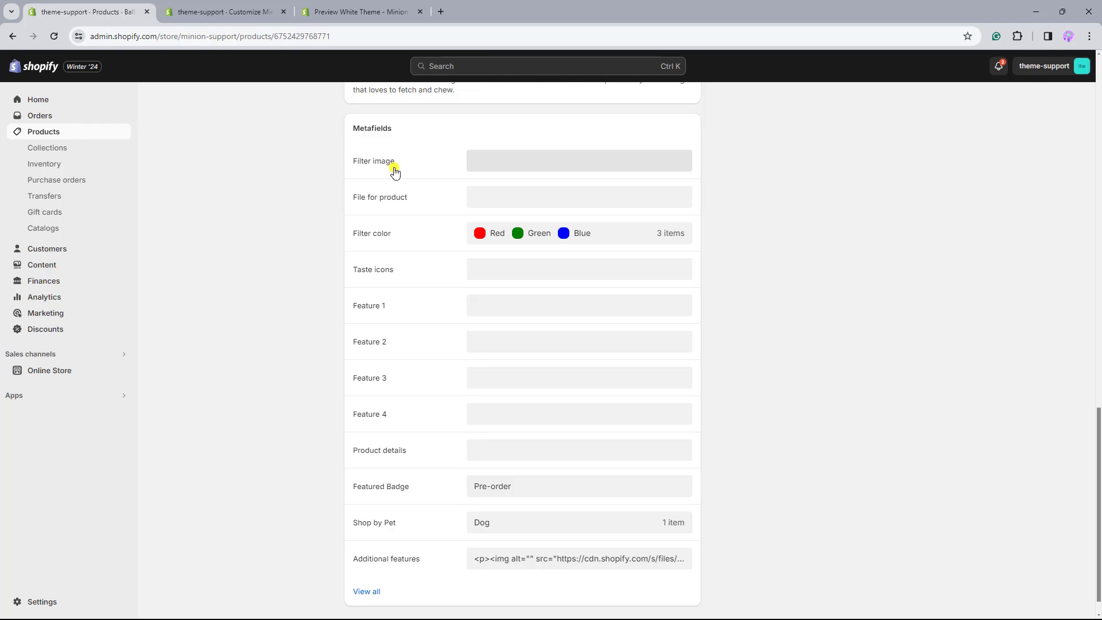
# Step: Assign the Petify entry to the product's "Filter image" metafield, save the product, and return to the product list
pyautogui.click(484, 166)
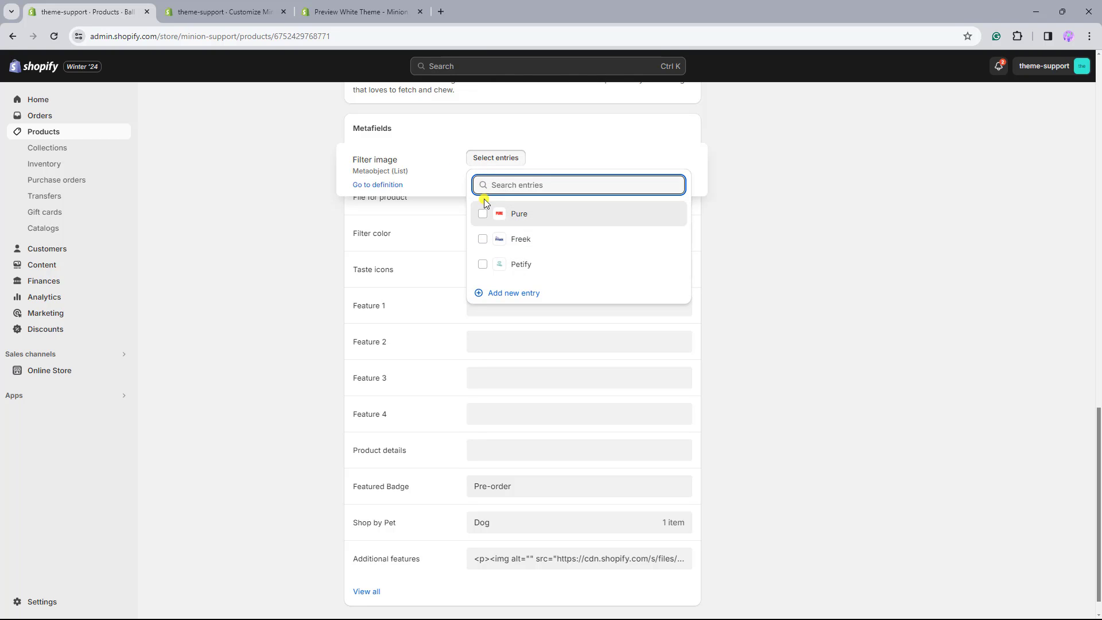
pyautogui.click(483, 264)
pyautogui.click(732, 222)
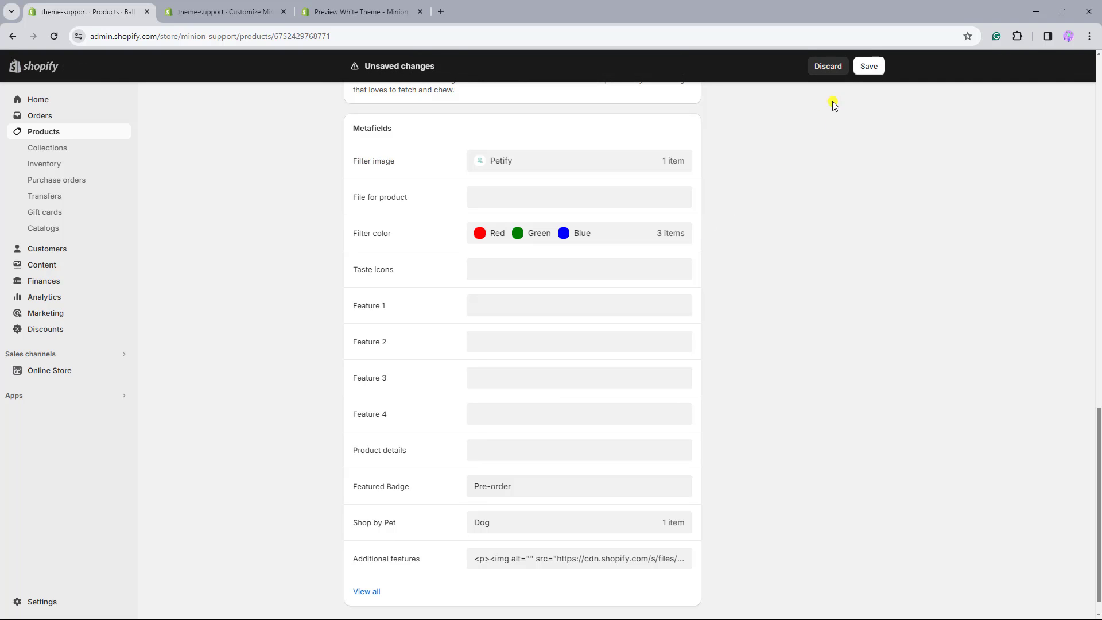
pyautogui.click(862, 67)
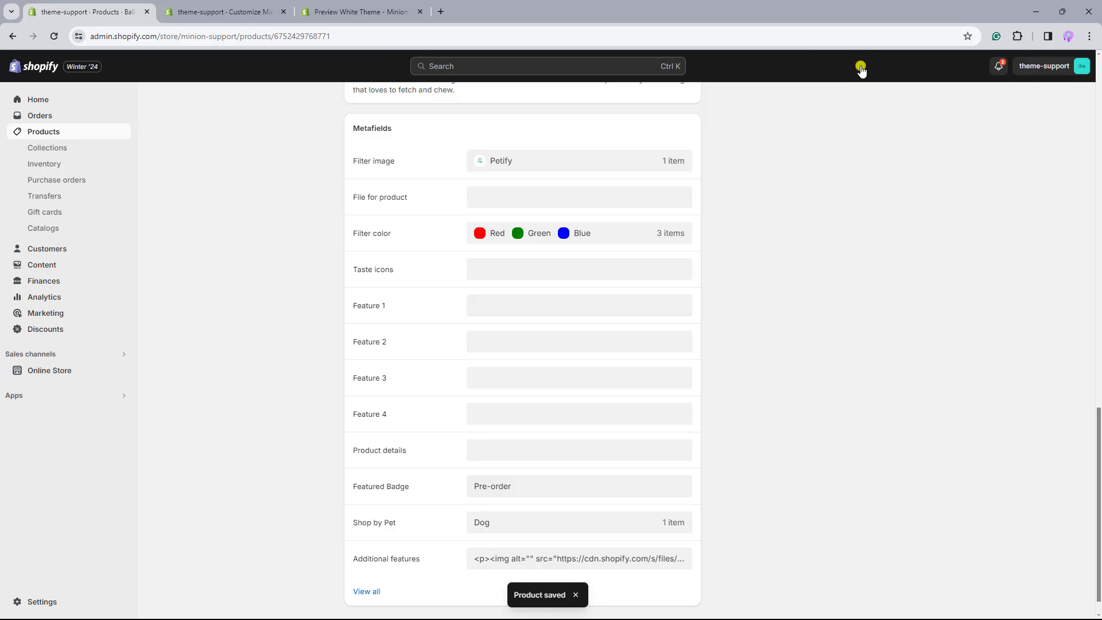
pyautogui.scroll(10, 861, 68)
pyautogui.scroll(10, 859, 66)
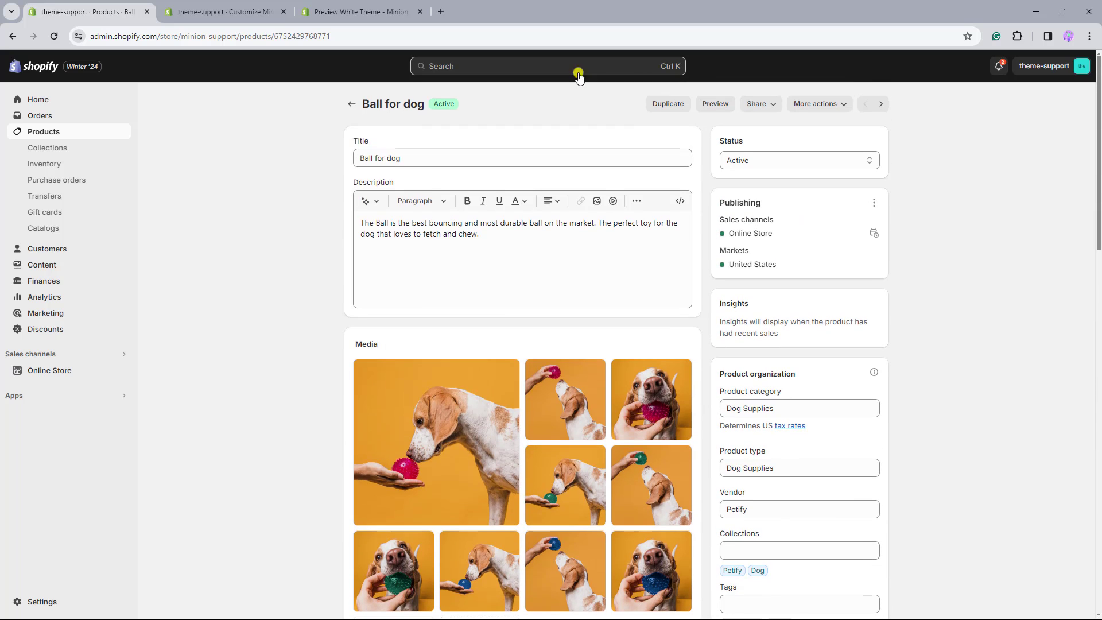
pyautogui.click(351, 106)
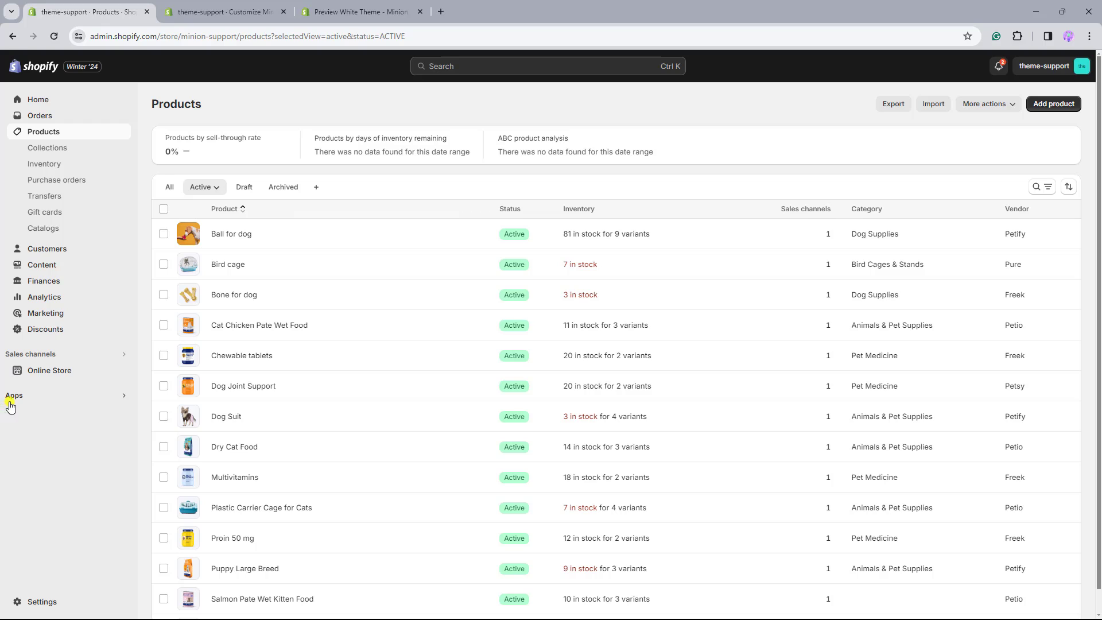
# Step: In the Search & Discovery app, add a new filter with the "Filter image" product metafield as its source
pyautogui.click(107, 400)
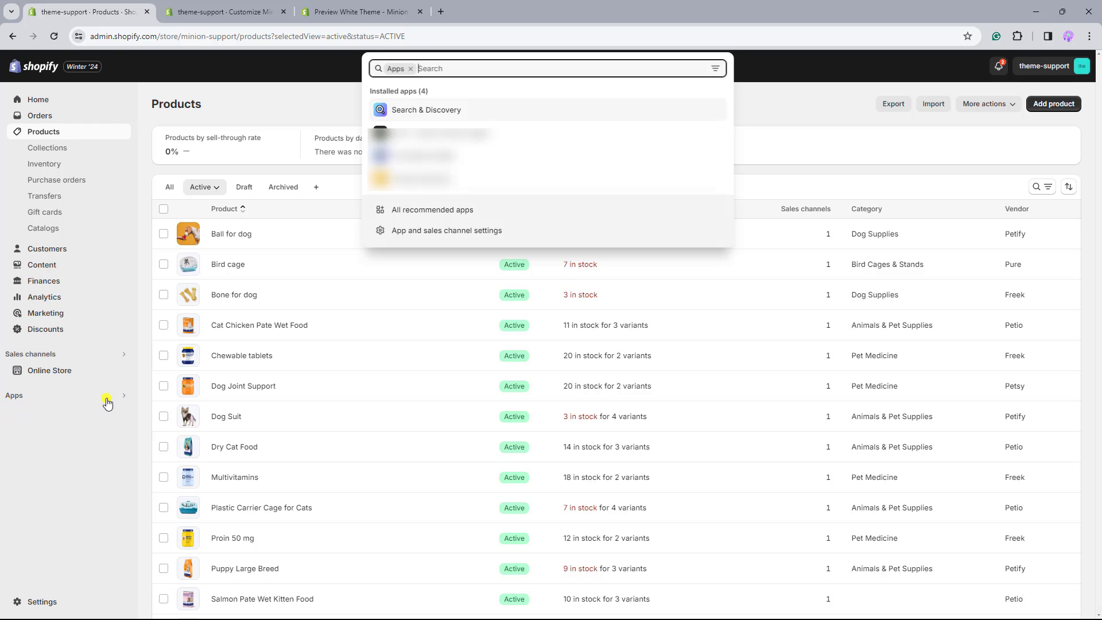
pyautogui.click(456, 113)
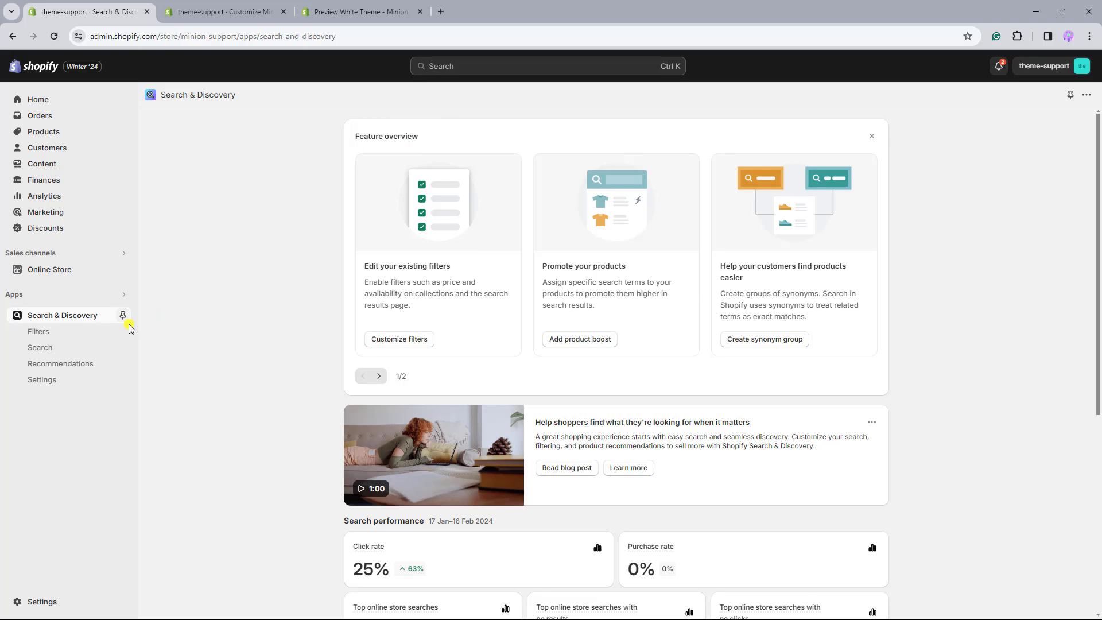
pyautogui.click(55, 339)
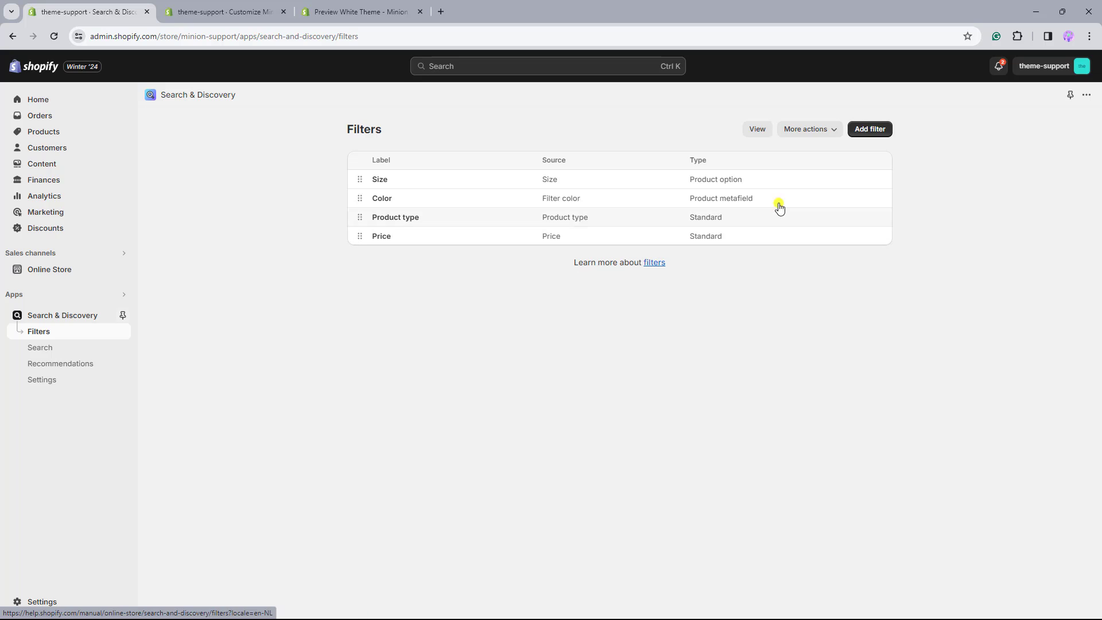
pyautogui.click(877, 130)
pyautogui.click(485, 183)
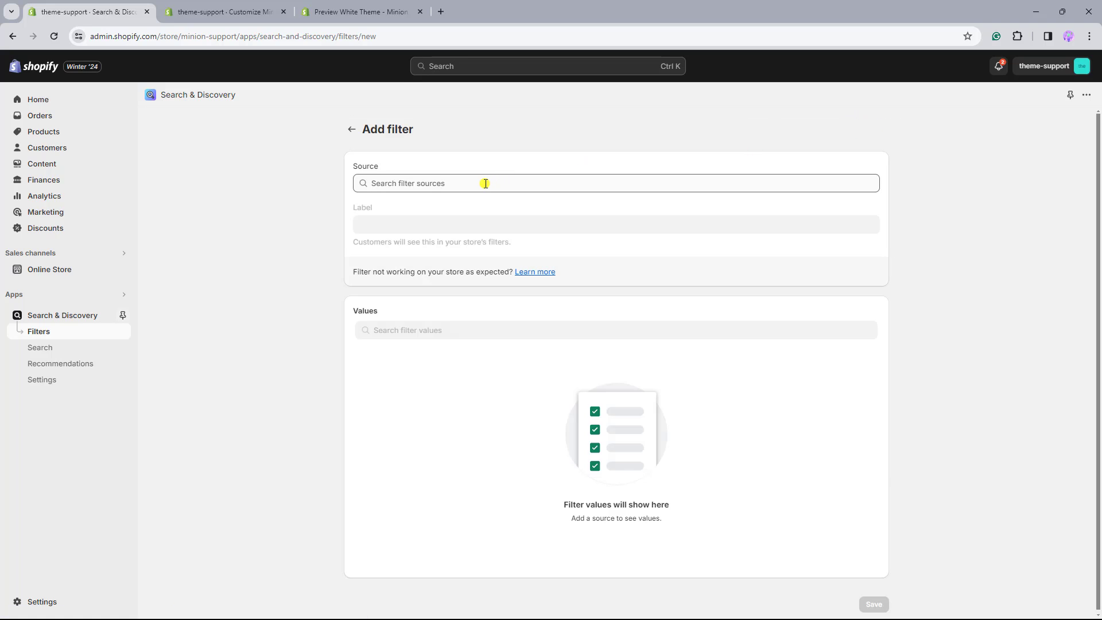
pyautogui.scroll(-6, 476, 237)
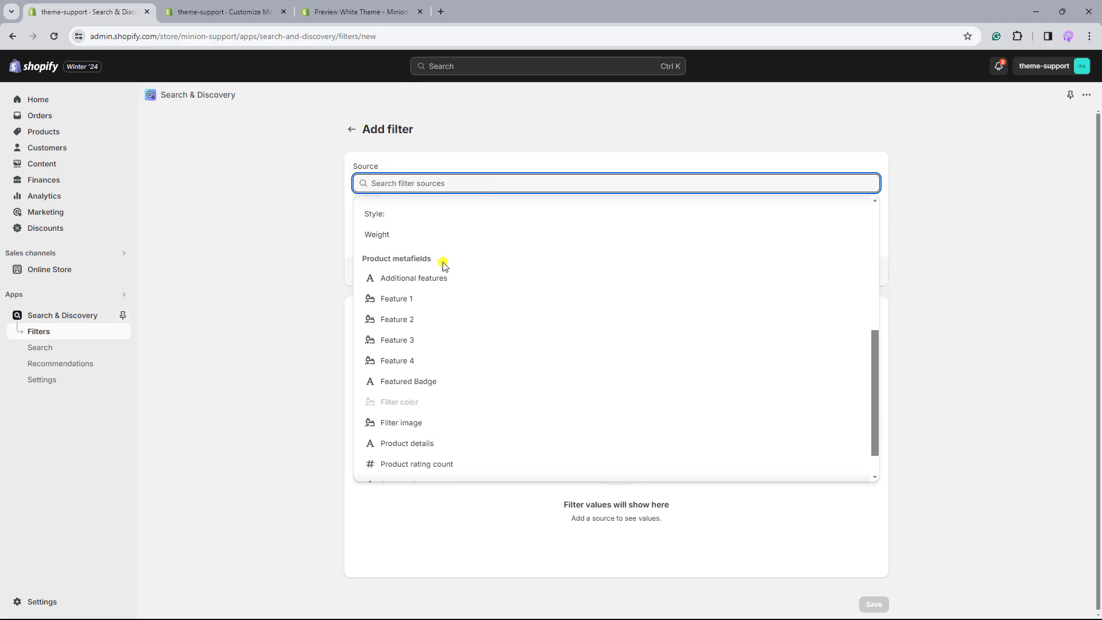
pyautogui.click(402, 423)
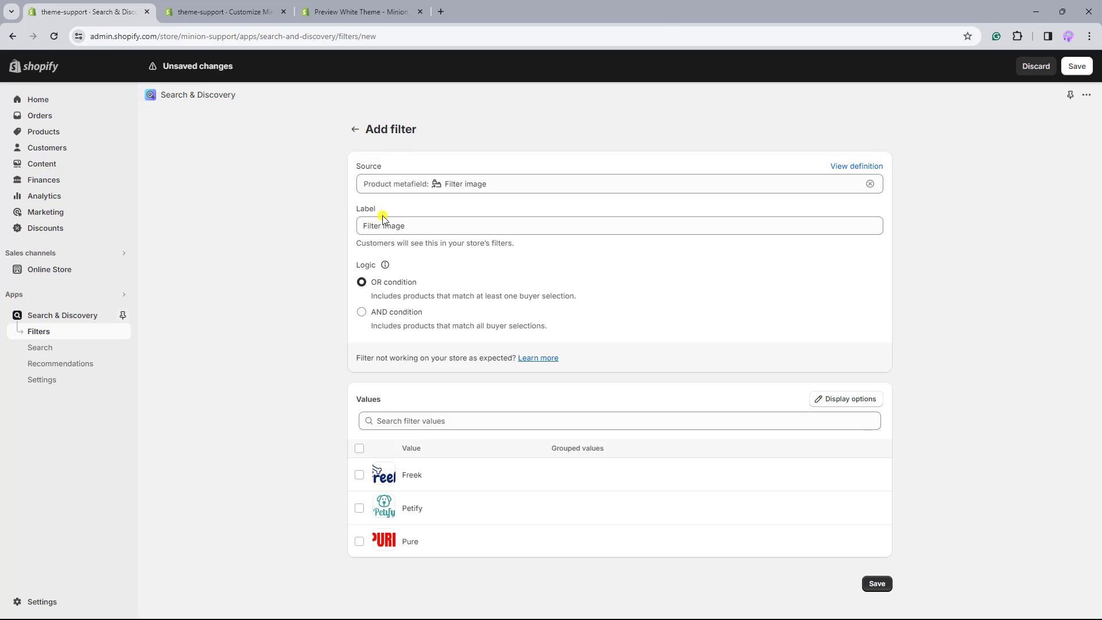
# Step: Label the new filter "Brand" and save it
pyautogui.moveTo(420, 225); pyautogui.dragTo(362, 229)
pyautogui.write('Brand')
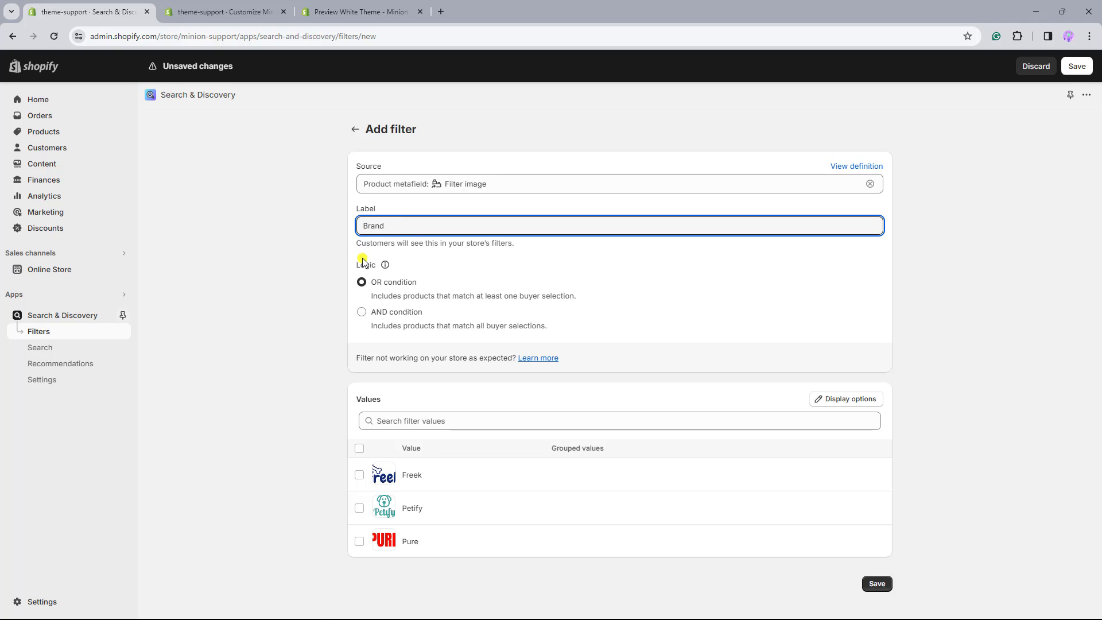
pyautogui.moveTo(386, 265)
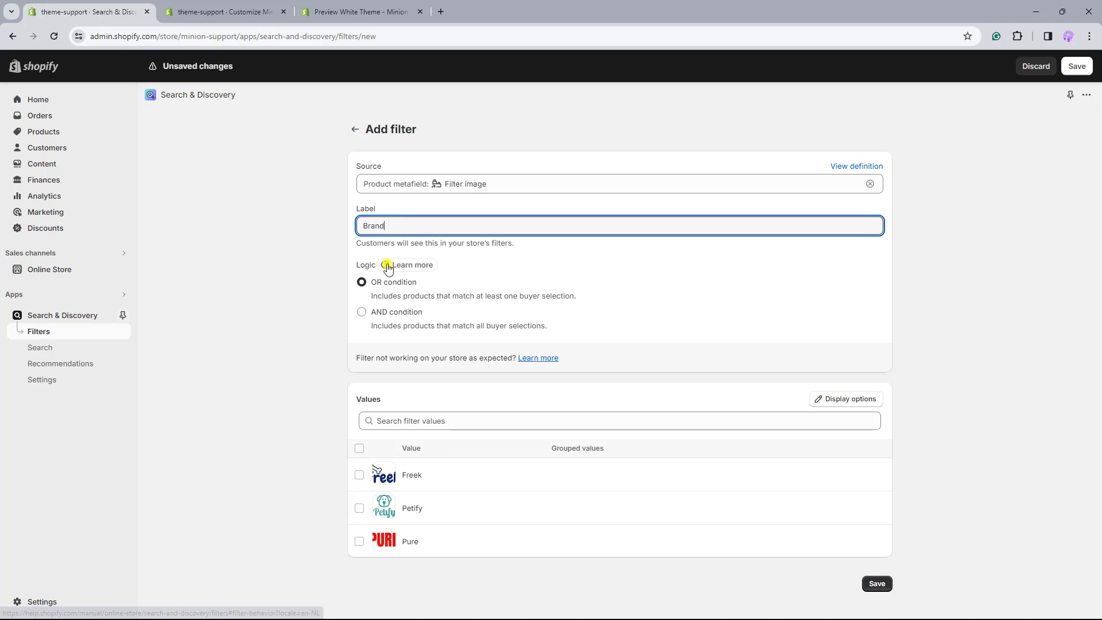
pyautogui.click(436, 270)
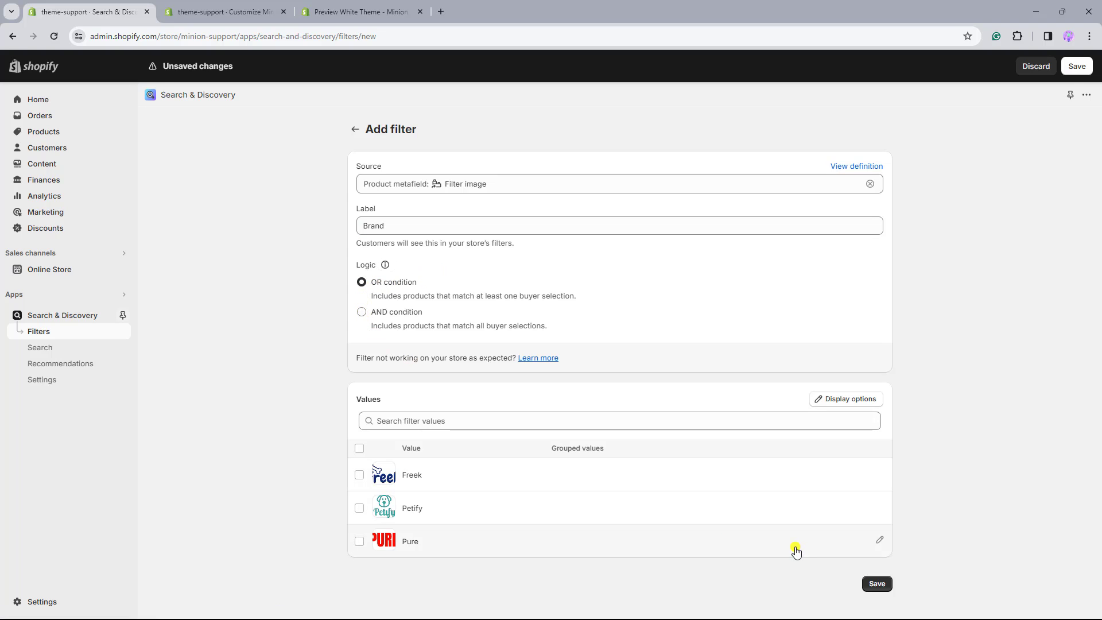
pyautogui.click(878, 585)
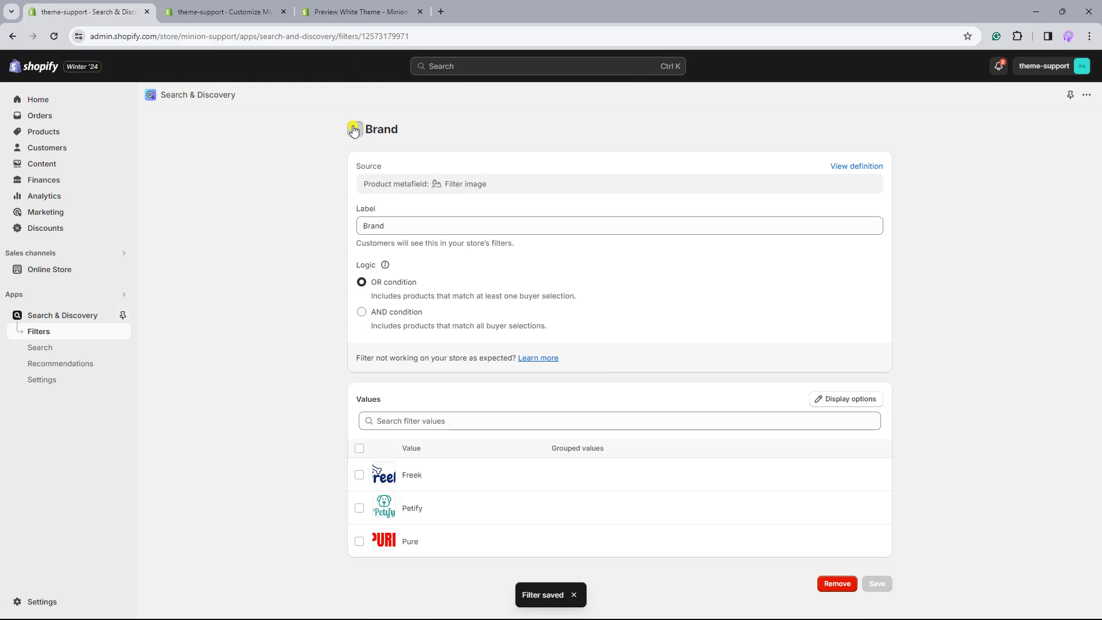
# Step: Return to the filter list, move Brand directly below Color, and save the new order
pyautogui.click(355, 129)
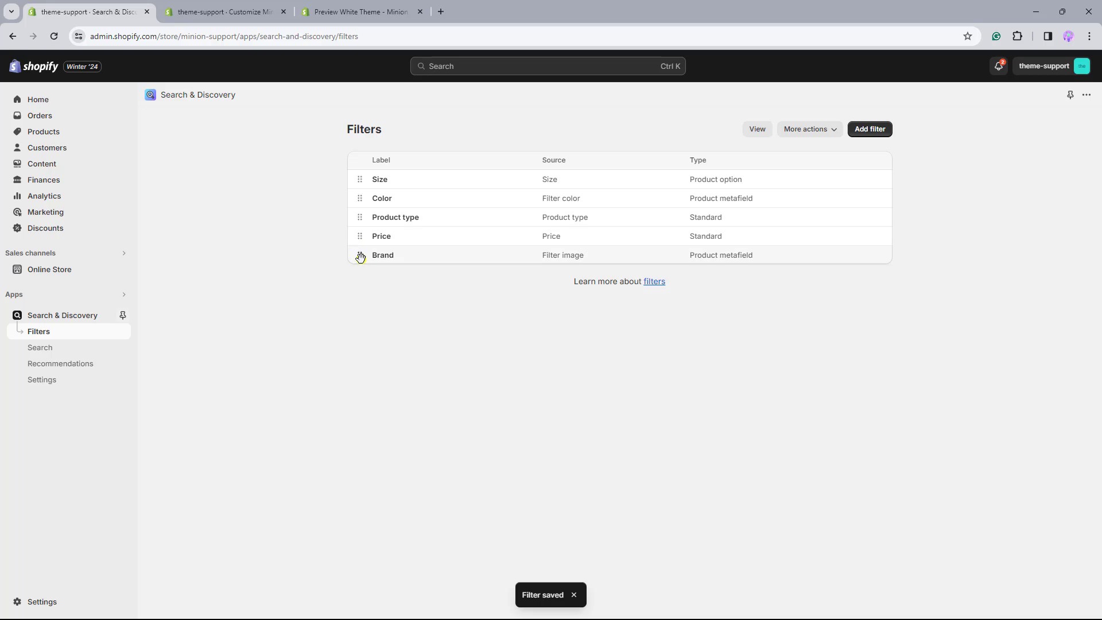
pyautogui.moveTo(360, 256); pyautogui.dragTo(363, 224)
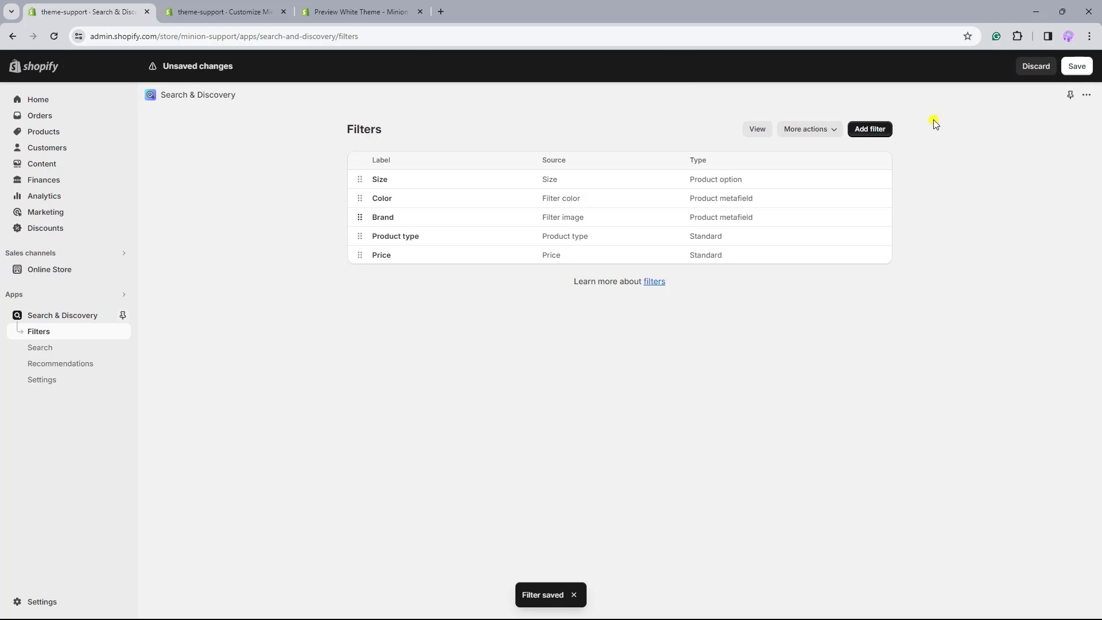
pyautogui.click(1078, 71)
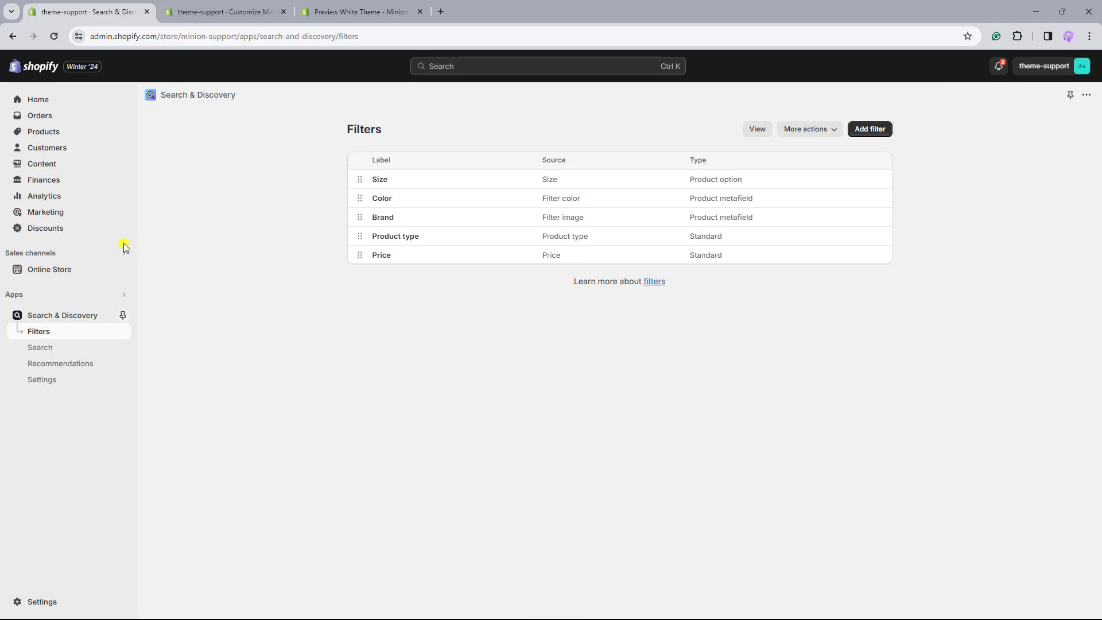
# Step: Switch to the theme editor and examine the Brand image filter in the collection page preview
pyautogui.click(71, 278)
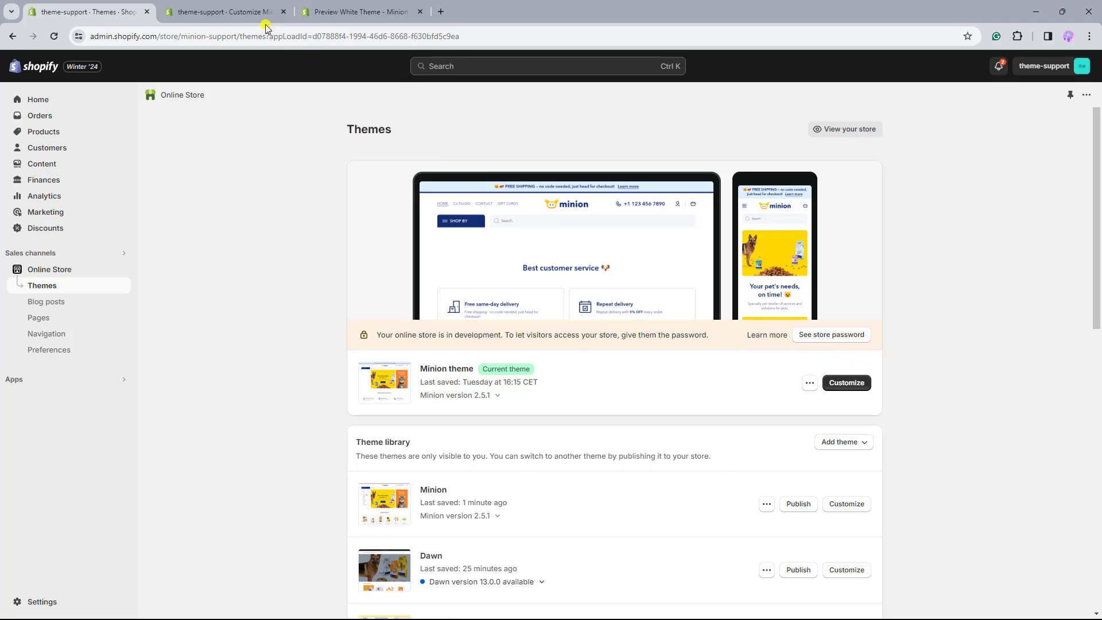
pyautogui.click(252, 13)
pyautogui.click(303, 140)
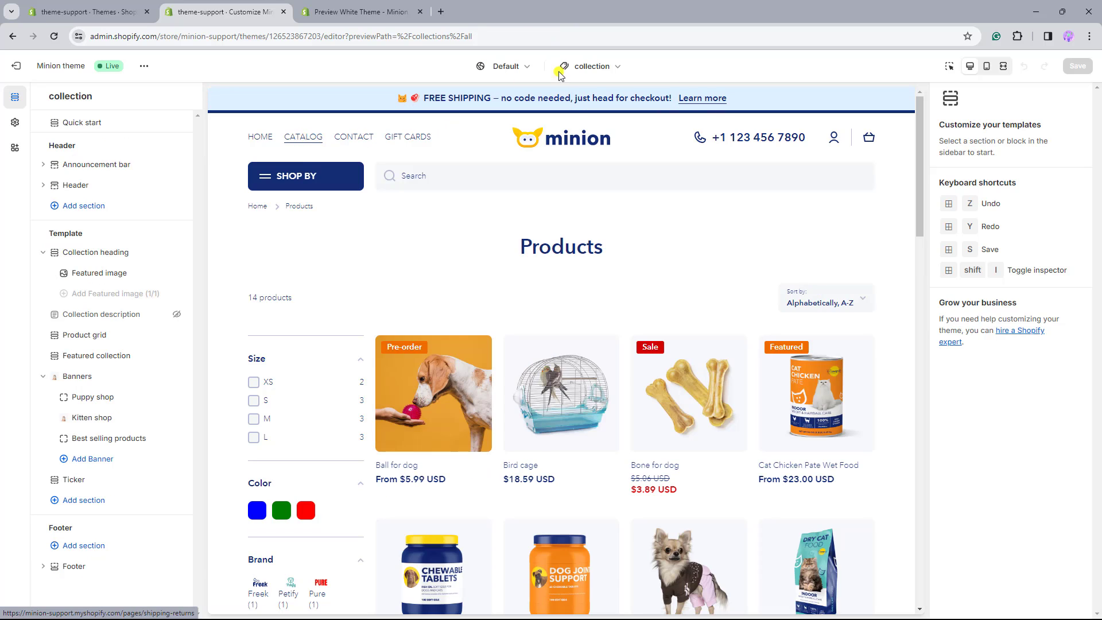
pyautogui.click(617, 70)
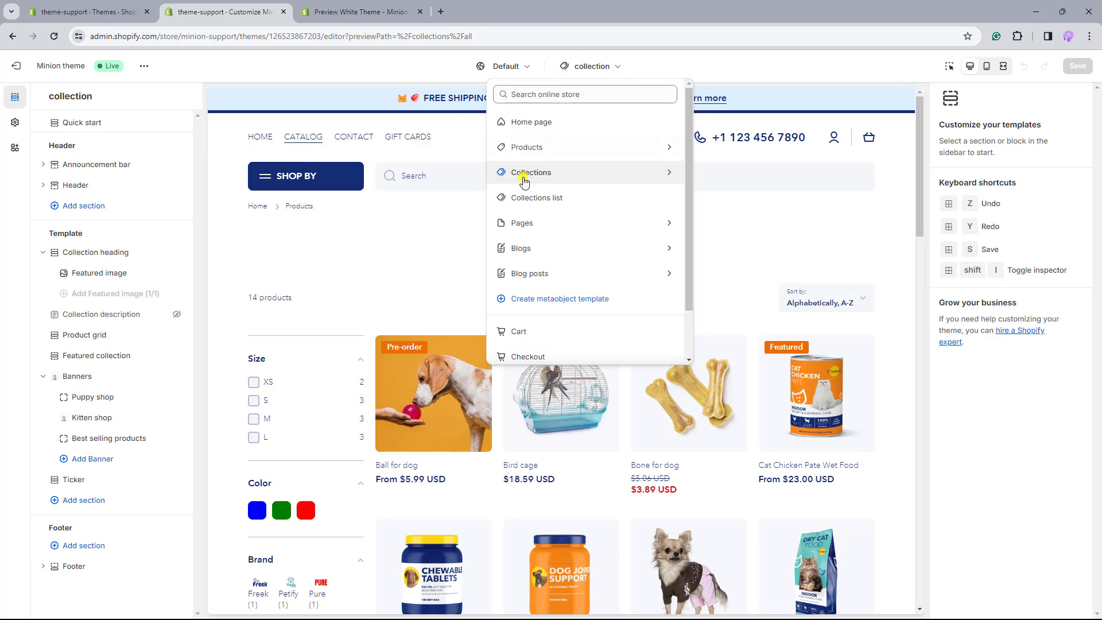
pyautogui.click(456, 224)
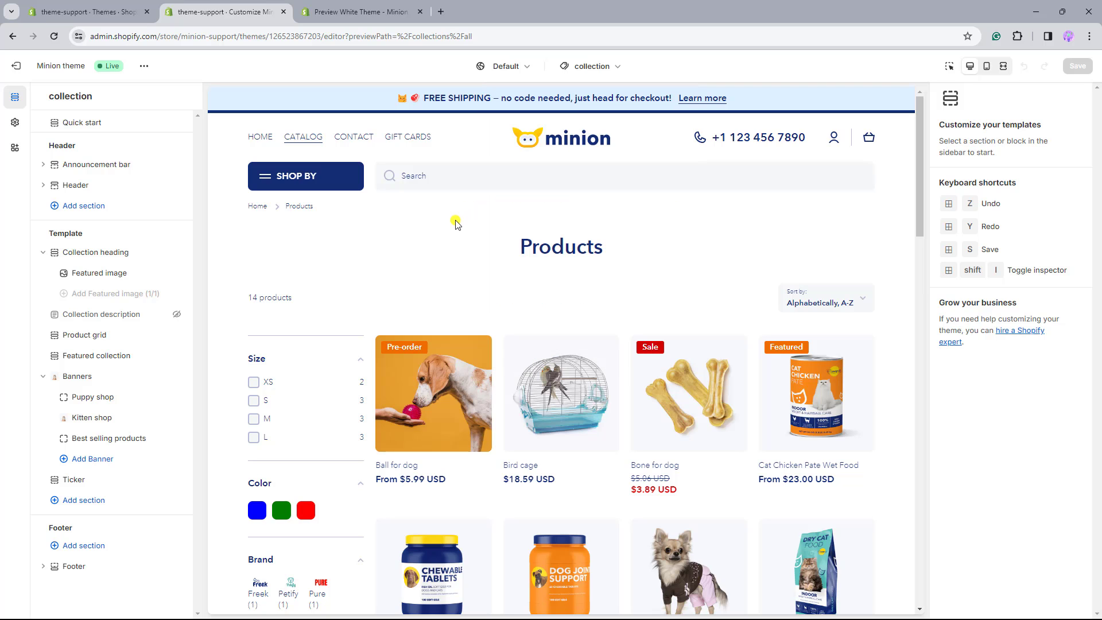
pyautogui.scroll(-2, 456, 225)
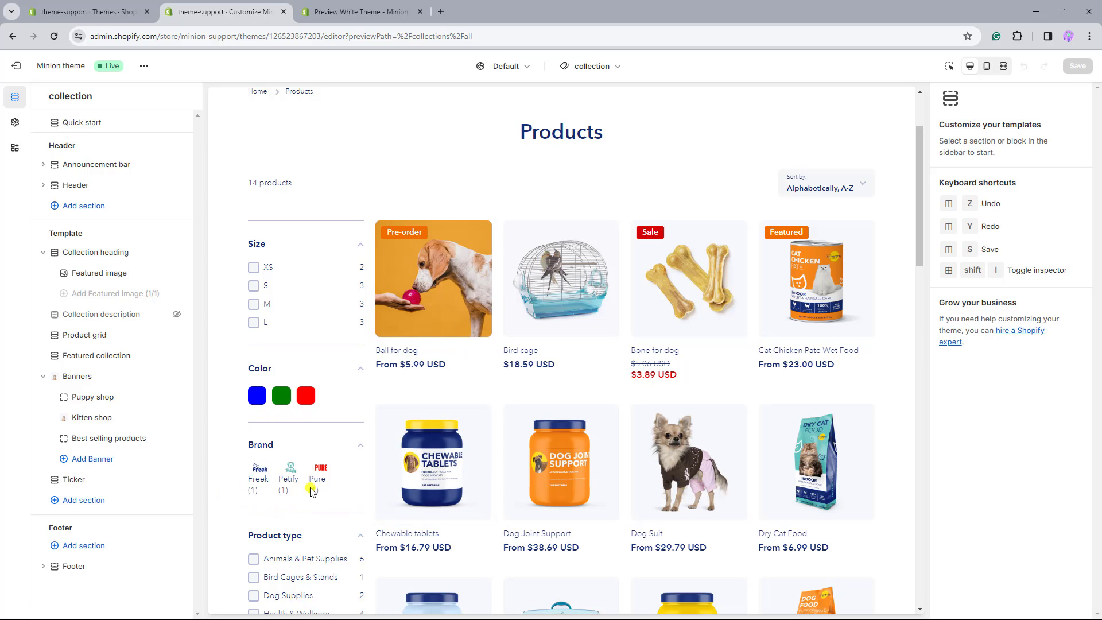
# Step: In the theme's filter tabs settings, set the image grid to 3 and hide the image text
pyautogui.click(17, 122)
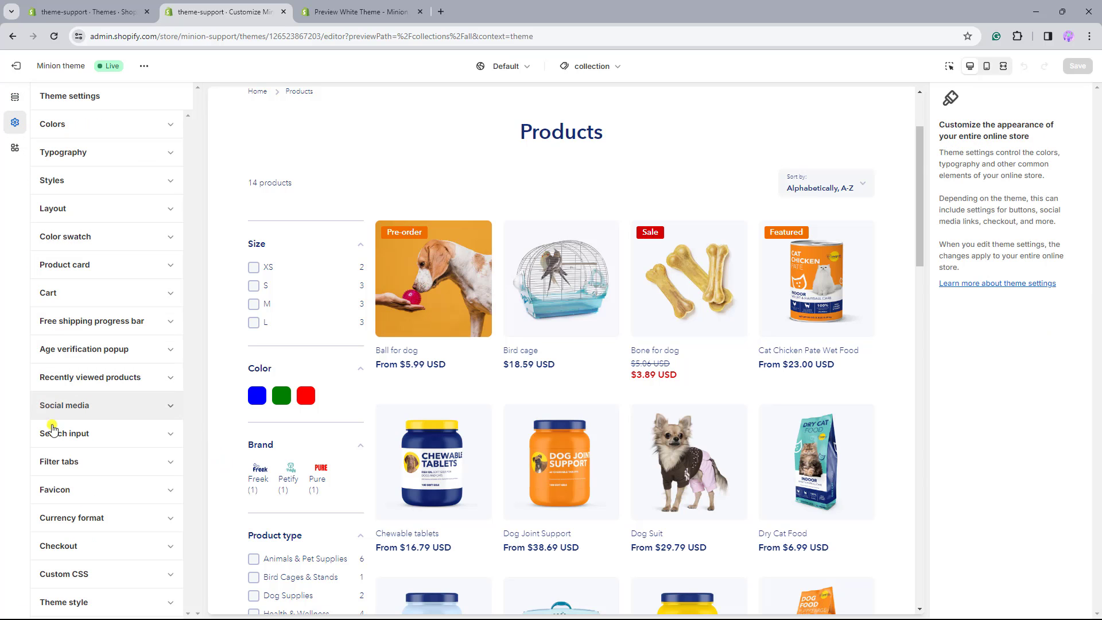
pyautogui.click(82, 477)
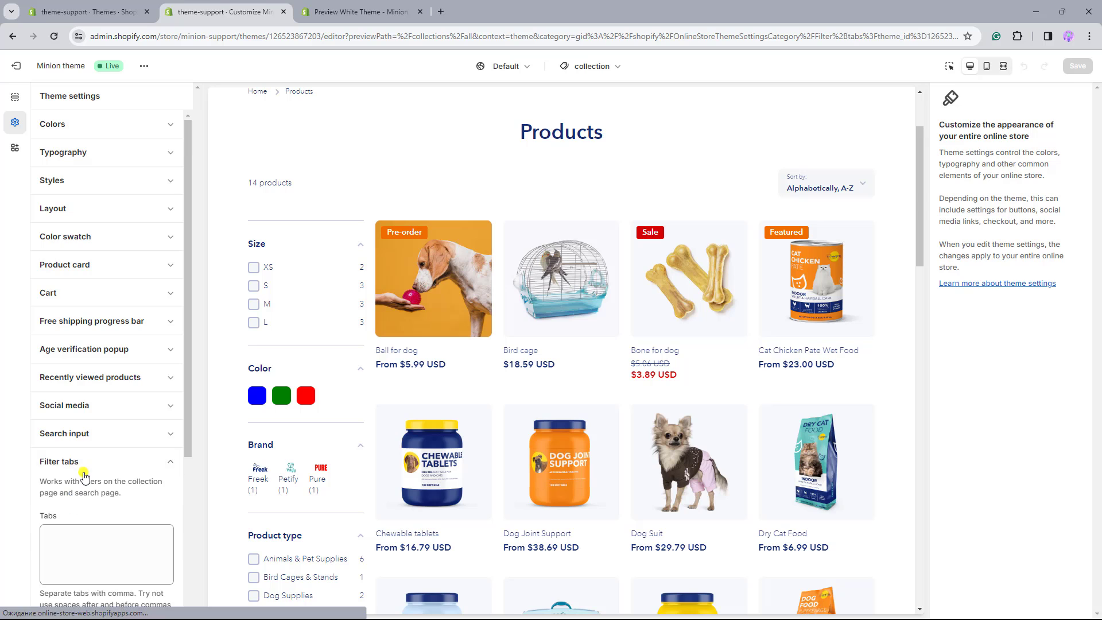
pyautogui.scroll(-4, 72, 453)
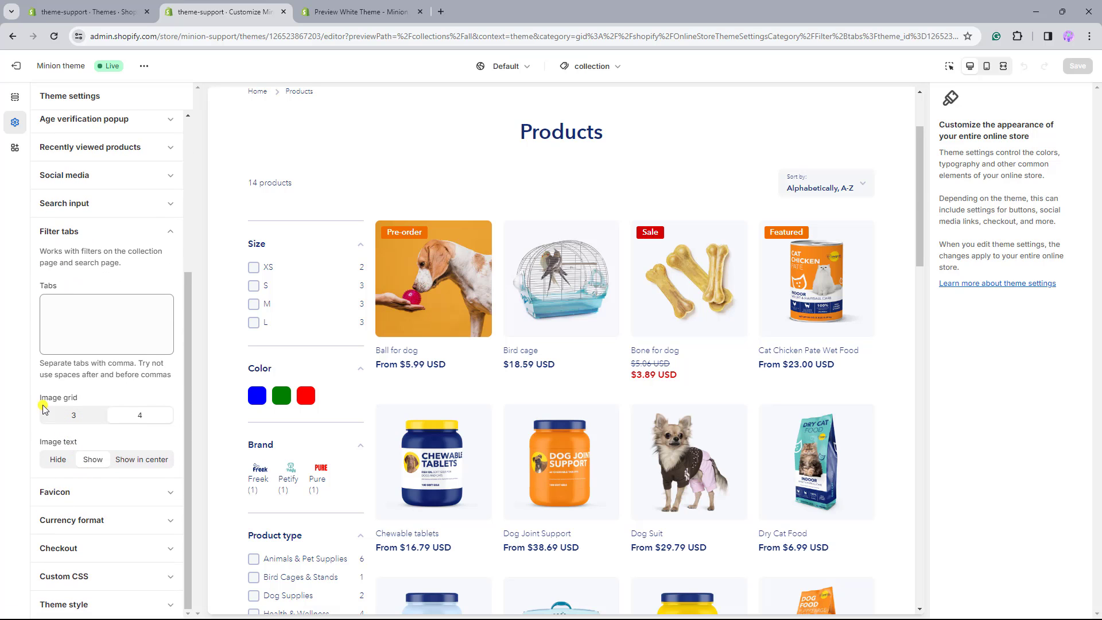
pyautogui.click(77, 415)
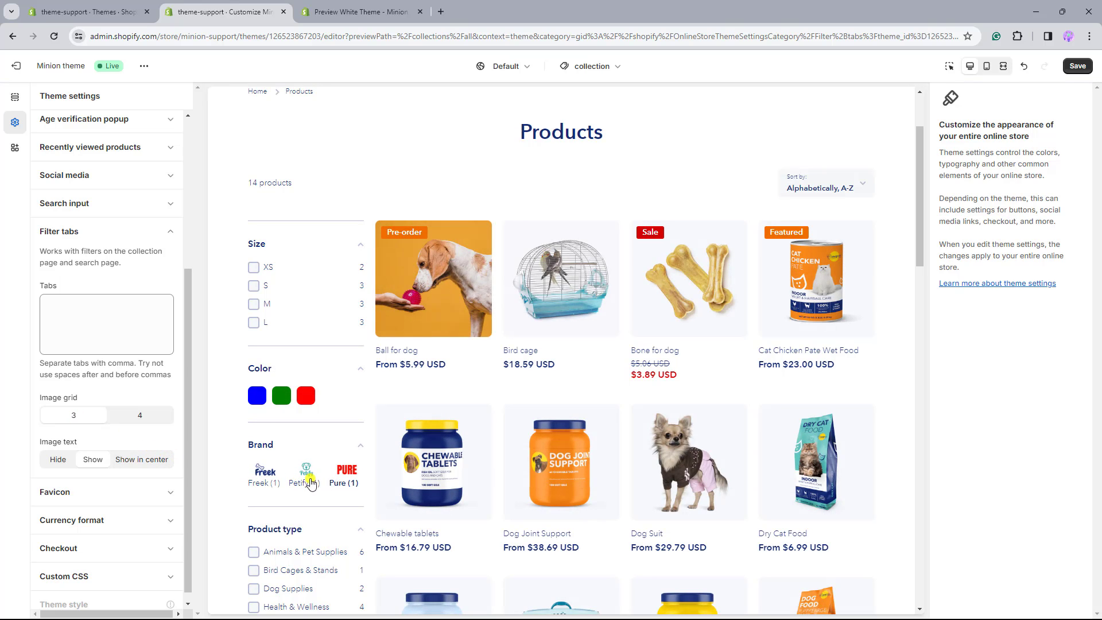
pyautogui.click(60, 461)
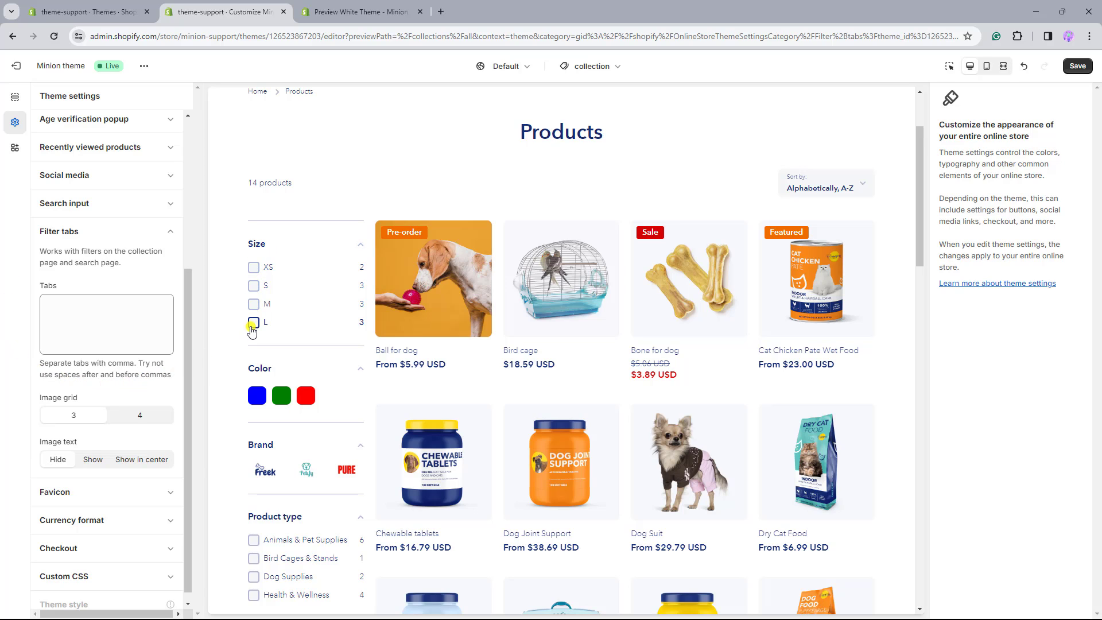
# Step: Enter Size in the filter tabs setting so the Size filter uses the tab style
pyautogui.click(114, 313)
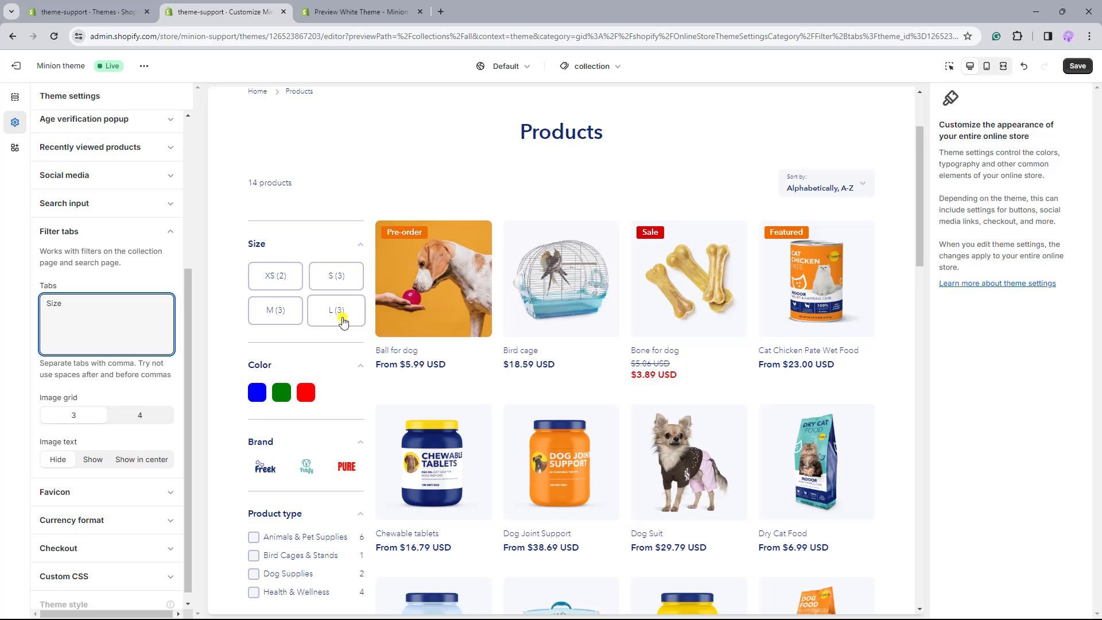
pyautogui.scroll(-1, 342, 319)
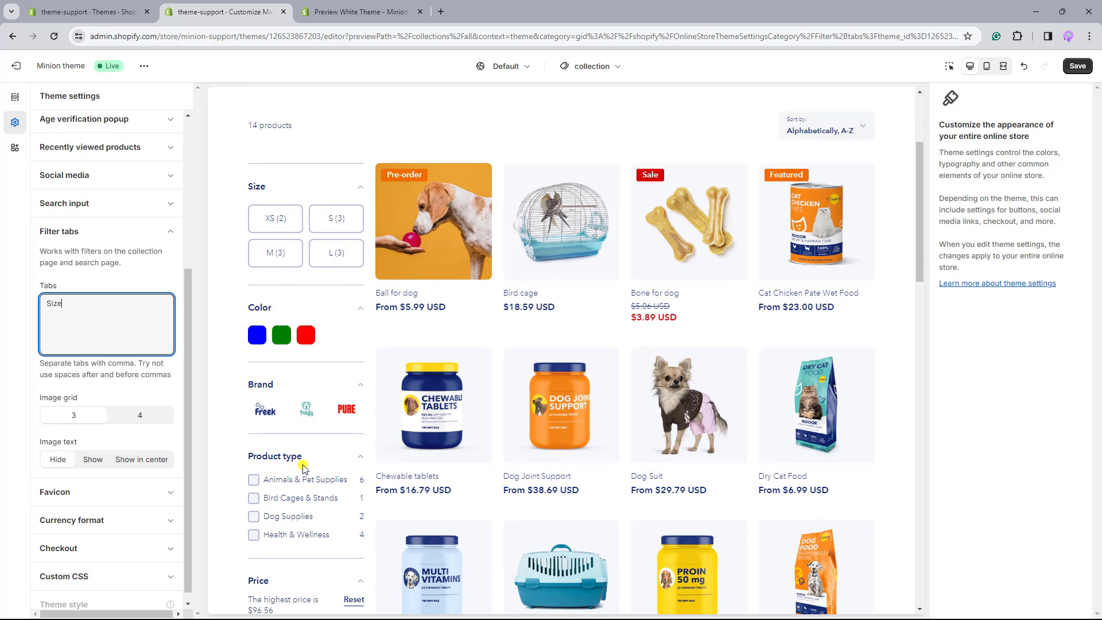
# Step: Try adding Product type as a second comma-separated filter tab after Size, and remove it again
pyautogui.write(',Pr')
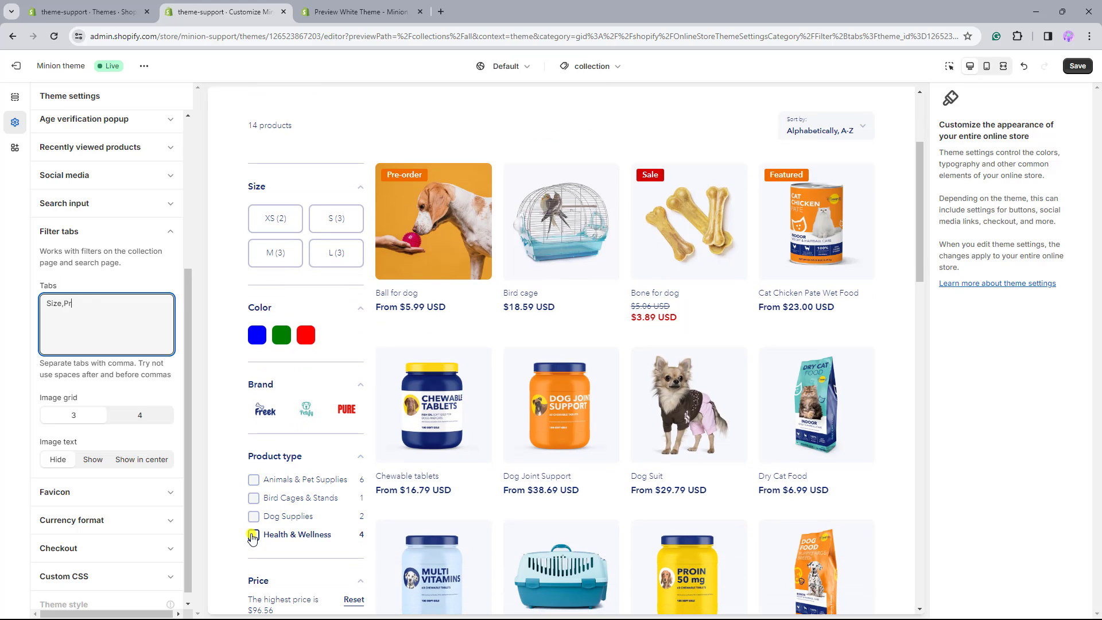
pyautogui.write('oduct type')
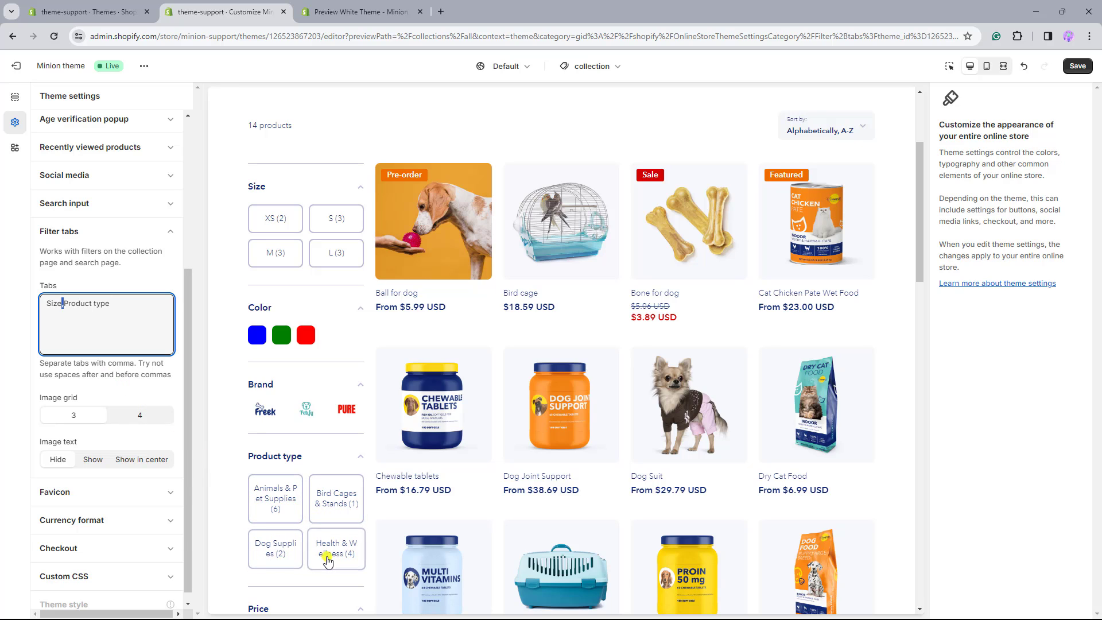
pyautogui.moveTo(113, 303); pyautogui.dragTo(61, 303)
pyautogui.press('BackSpace')
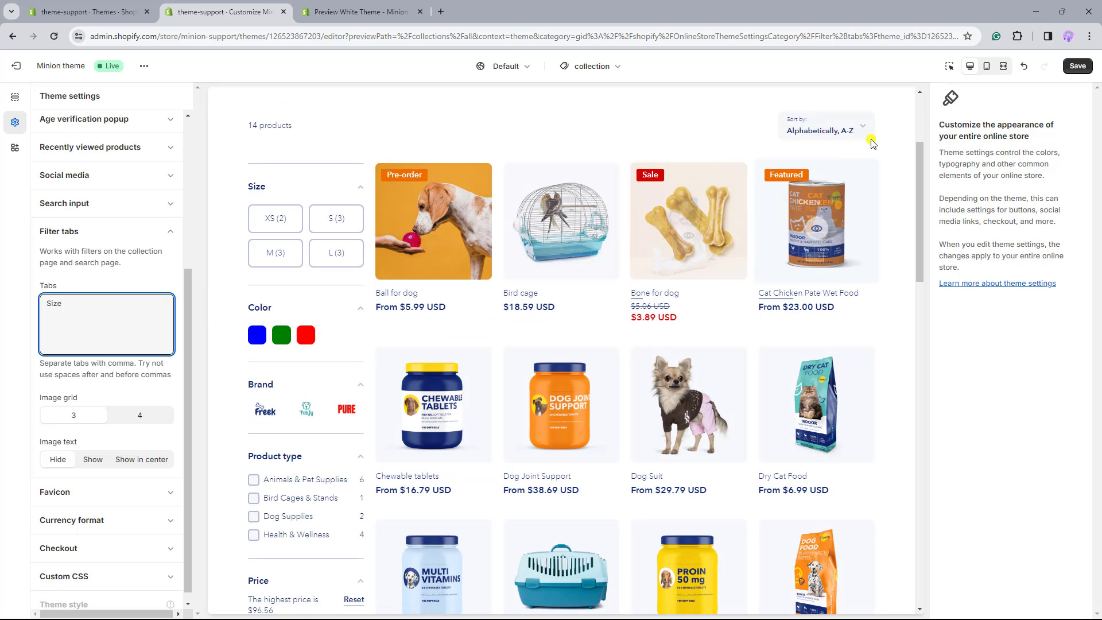
# Step: Save the theme settings
pyautogui.click(1077, 66)
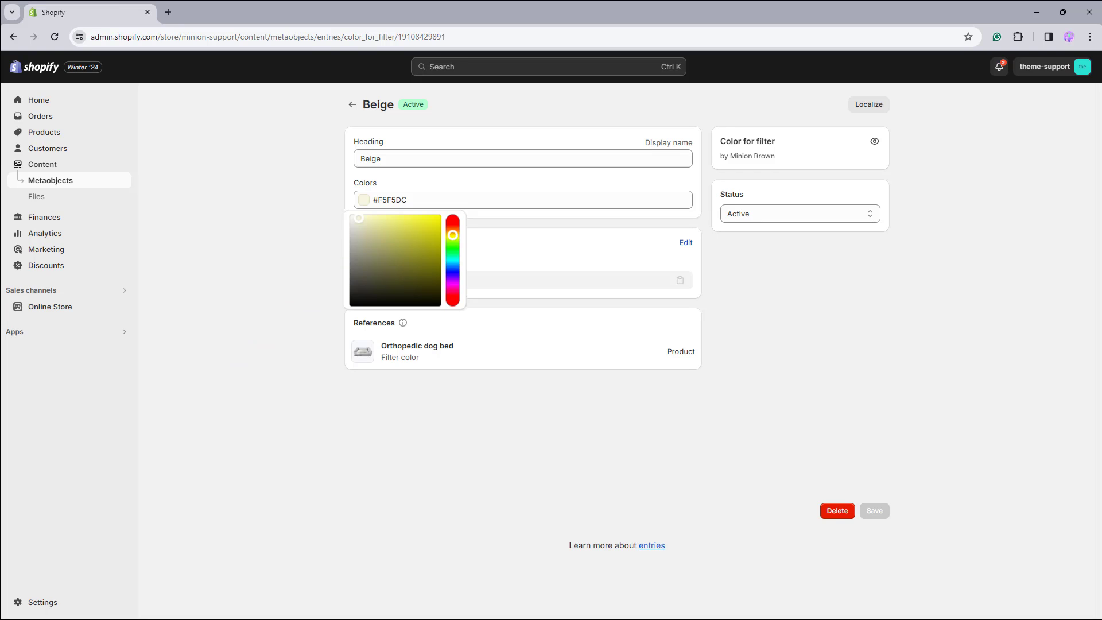
pyautogui.press('Escape')
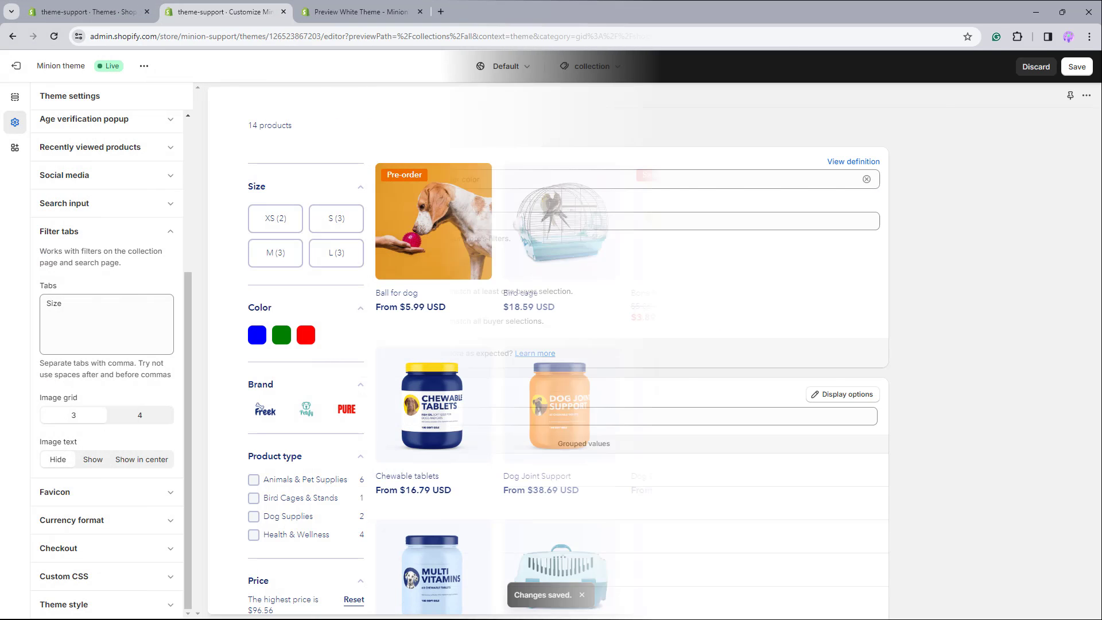
# Step: View the live storefront and open its Catalog page at the product filters
pyautogui.click(137, 69)
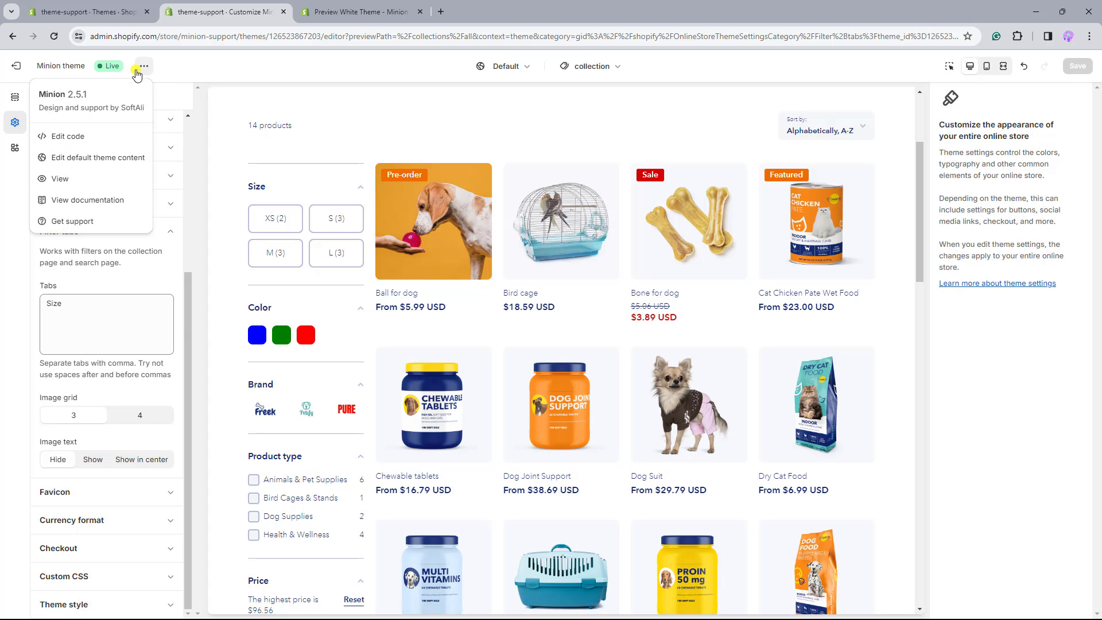
pyautogui.click(109, 179)
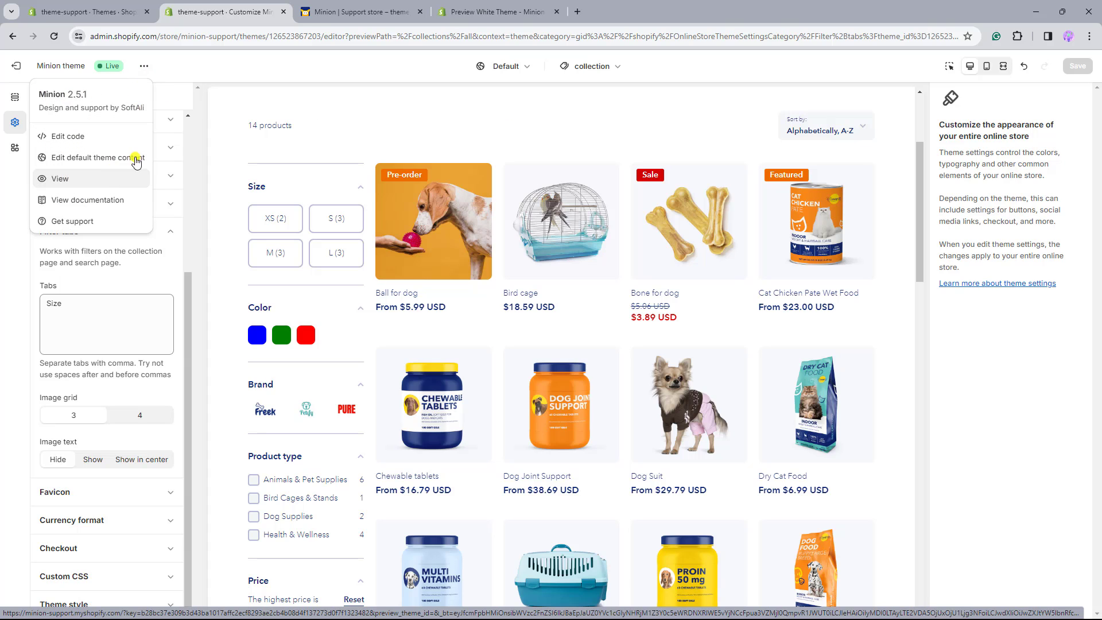
pyautogui.click(316, 17)
pyautogui.click(266, 97)
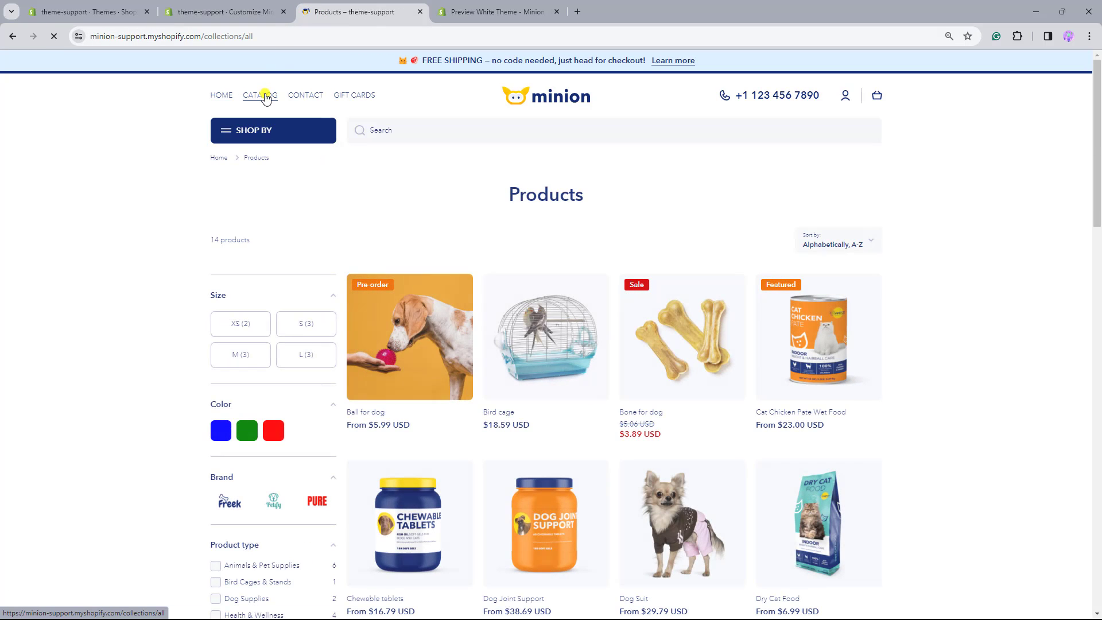
pyautogui.scroll(-3, 228, 188)
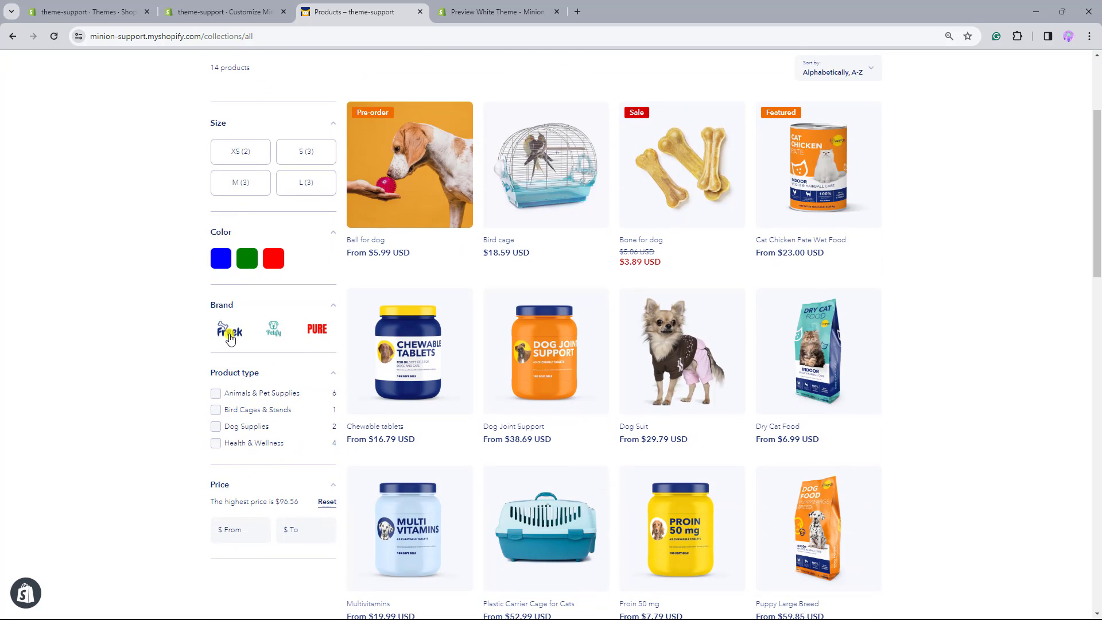
# Step: Test the filters by selecting the Freek and Petify brands and the green color, and clear all of them
pyautogui.click(229, 336)
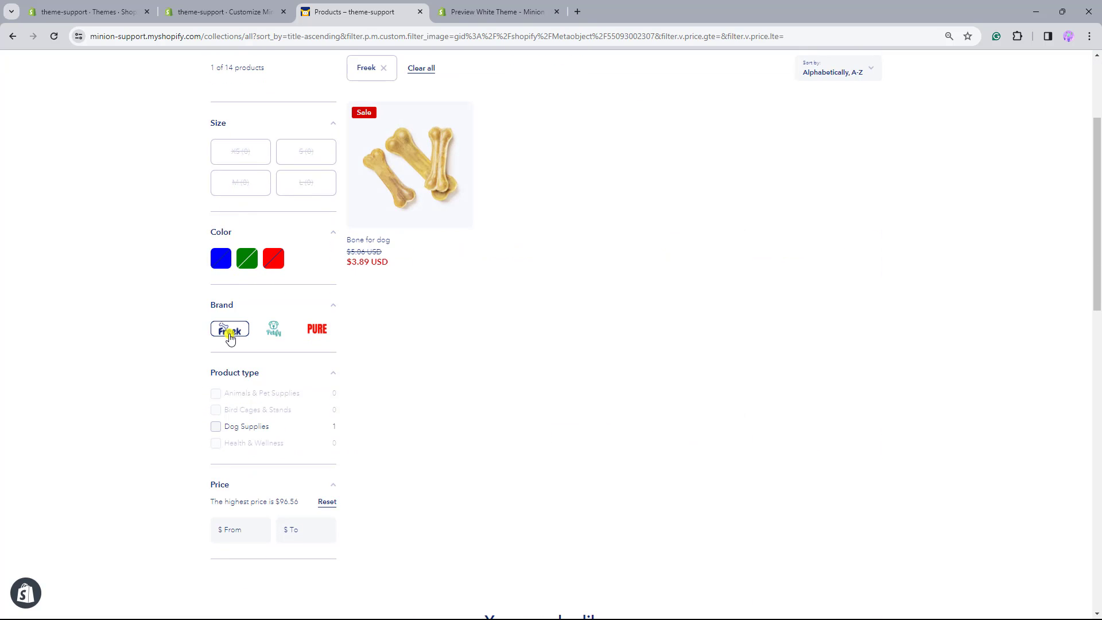
pyautogui.click(275, 336)
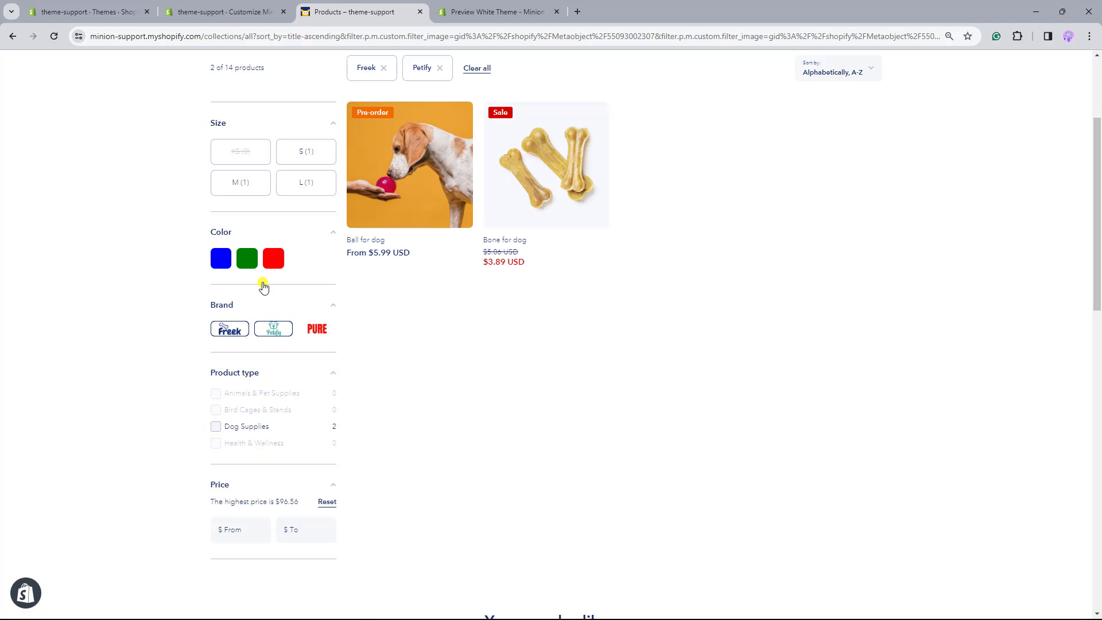
pyautogui.click(248, 260)
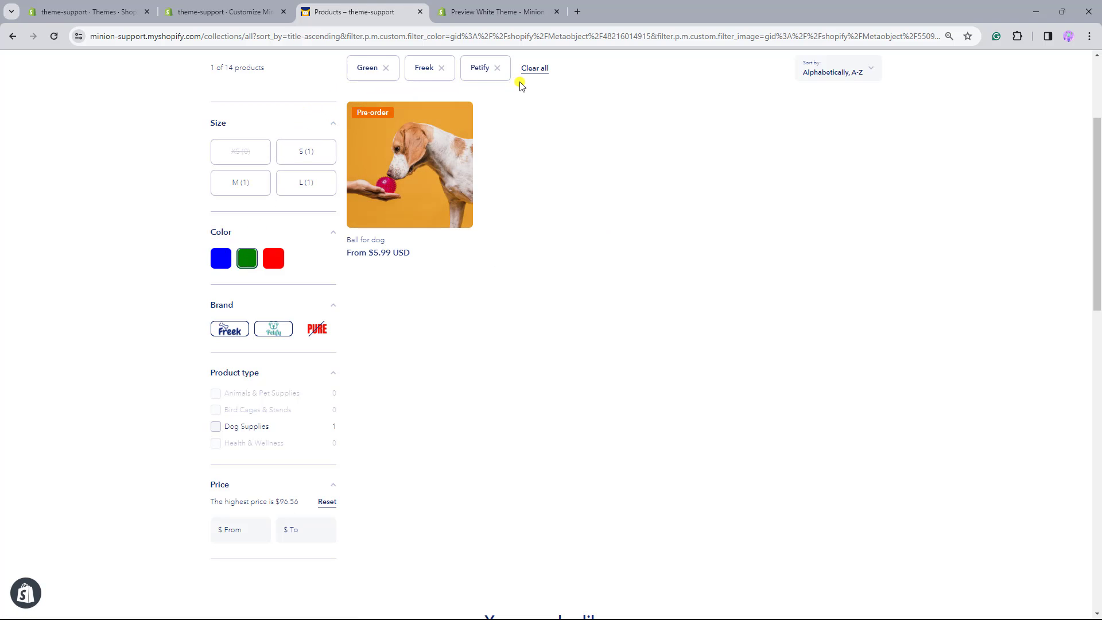
pyautogui.click(534, 68)
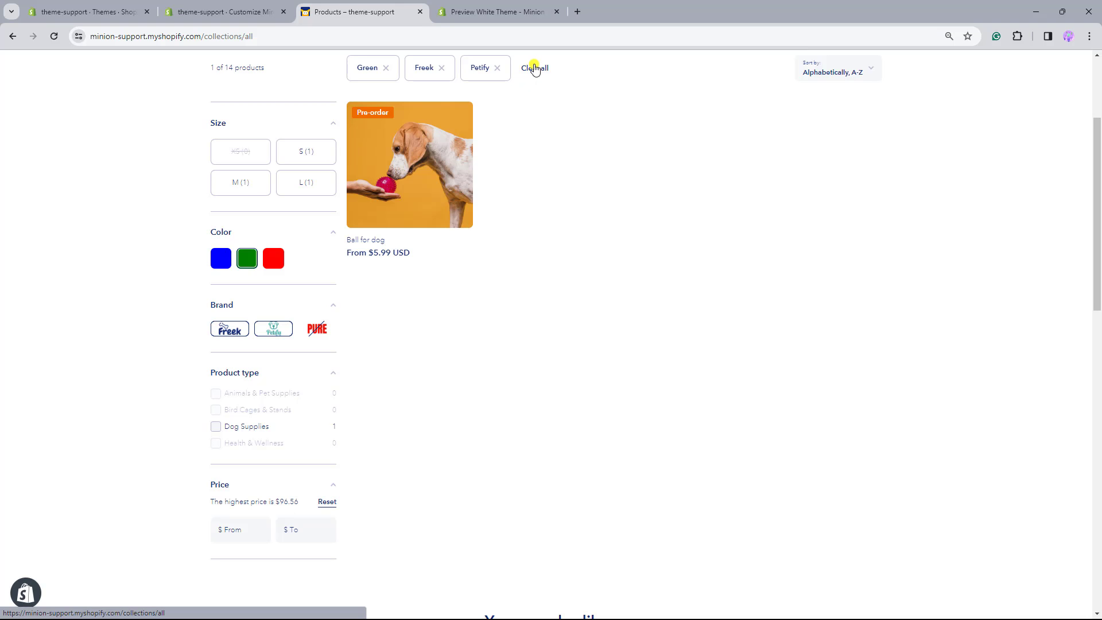